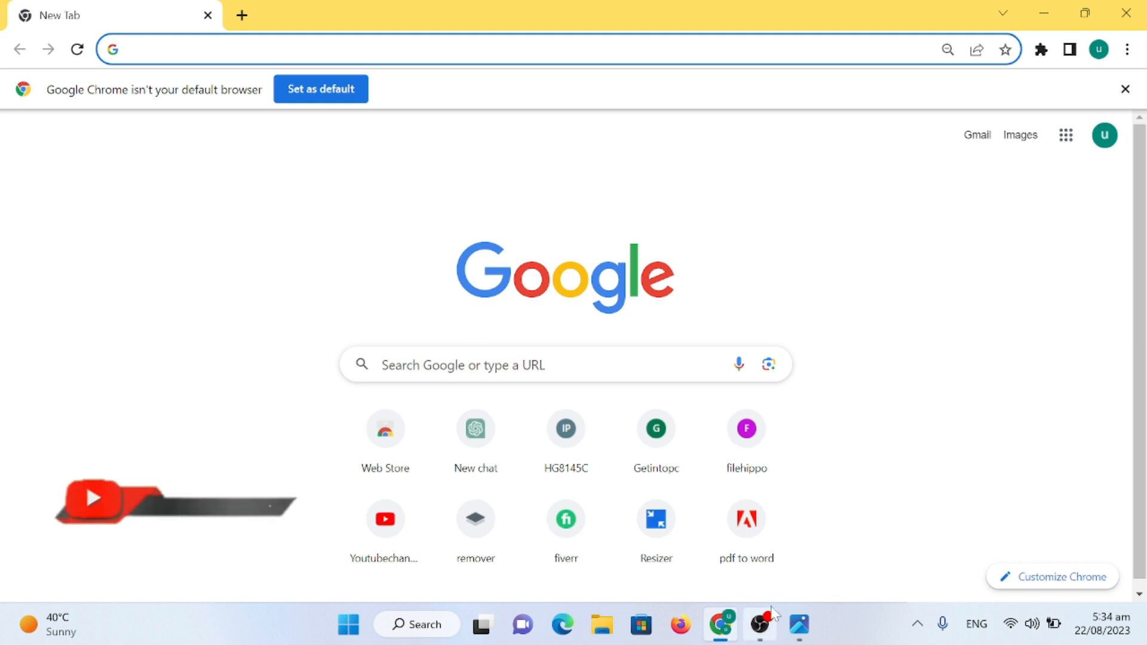
- Open Google Forms from the apps grid and start a form from the Contact Information template
left_click(1068, 137)
scroll(980, 382, "down", 5)
scroll(966, 398, "down", 3)
scroll(914, 418, "down", 2)
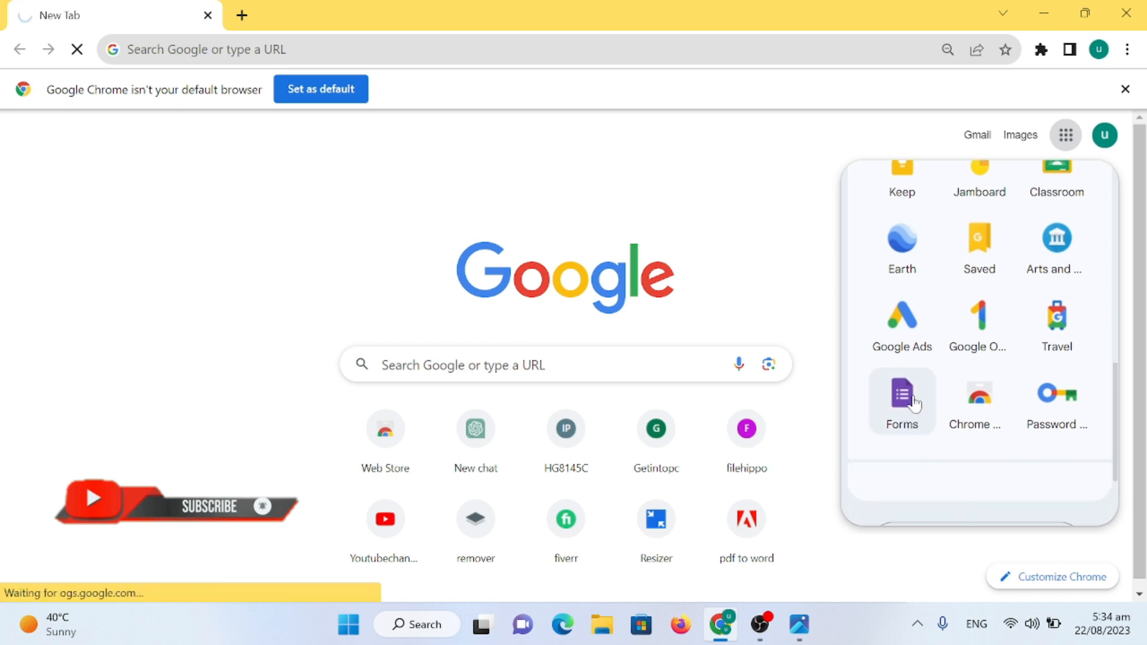
left_click(914, 403)
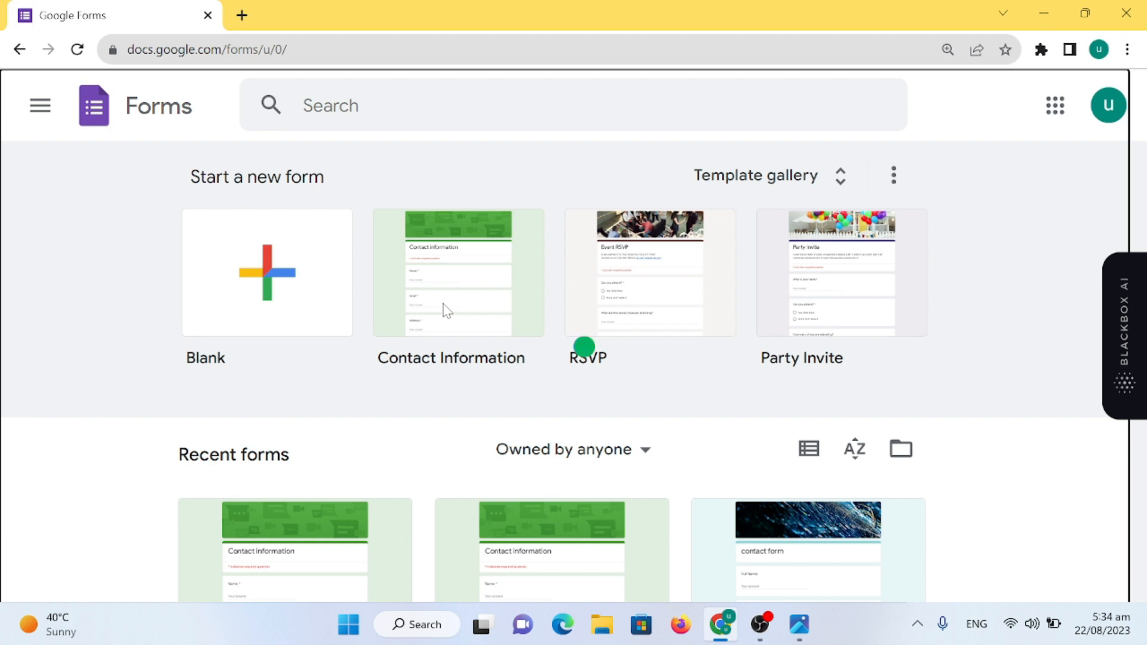
left_click(447, 309)
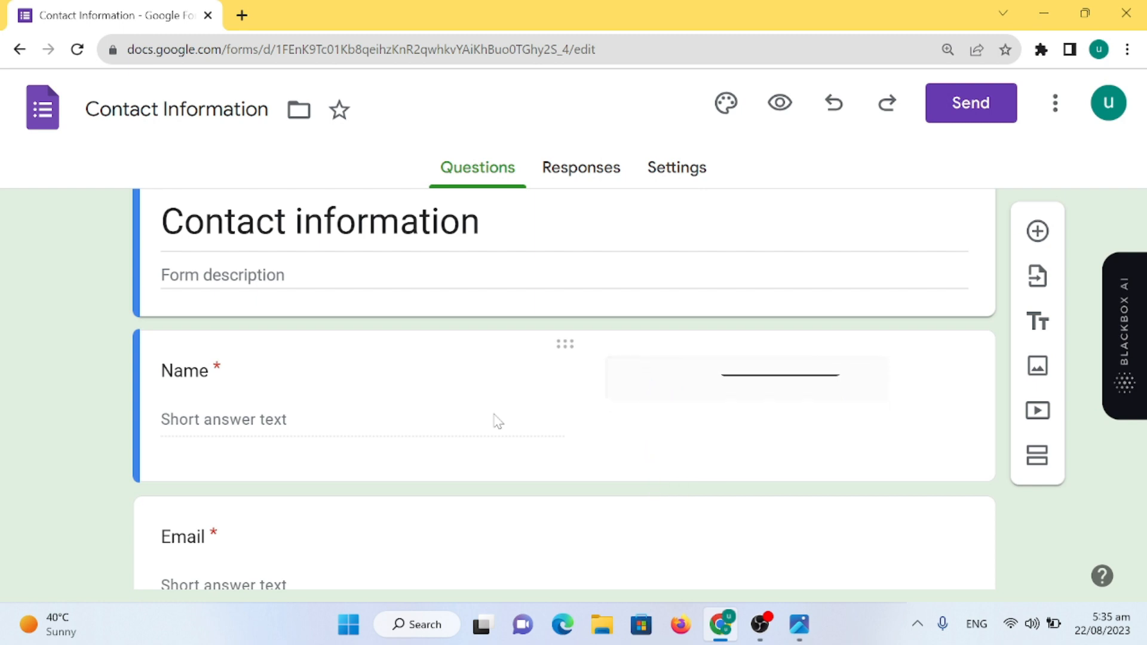
scroll(526, 397, "down", 5)
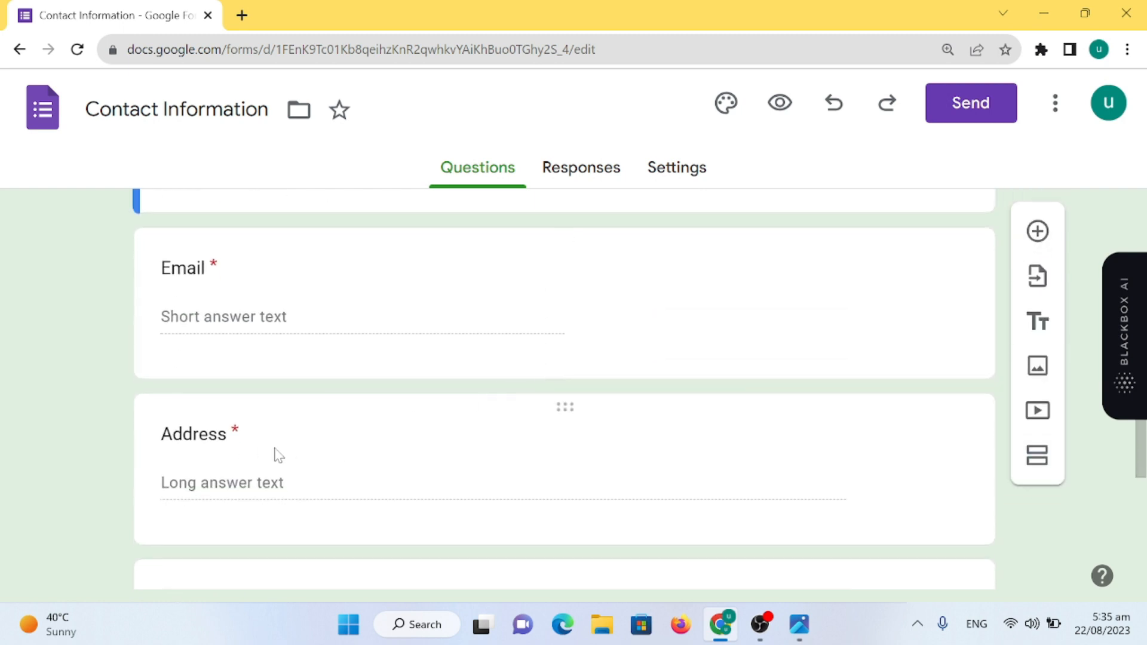
scroll(278, 455, "down", 6)
scroll(281, 415, "up", 10)
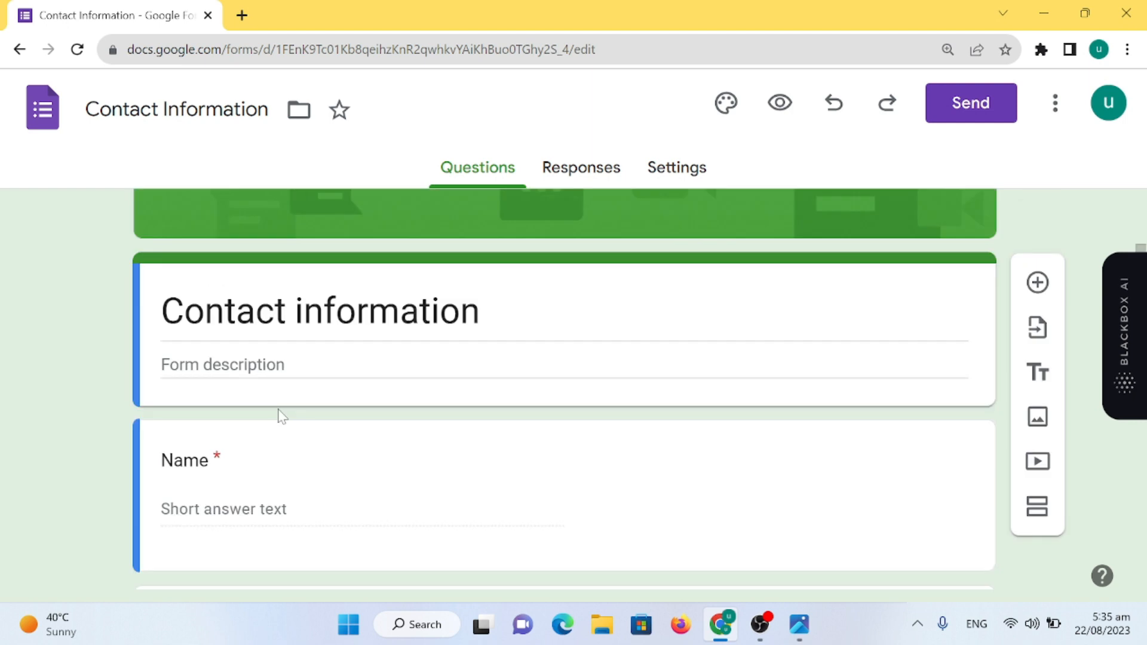
scroll(281, 415, "down", 10)
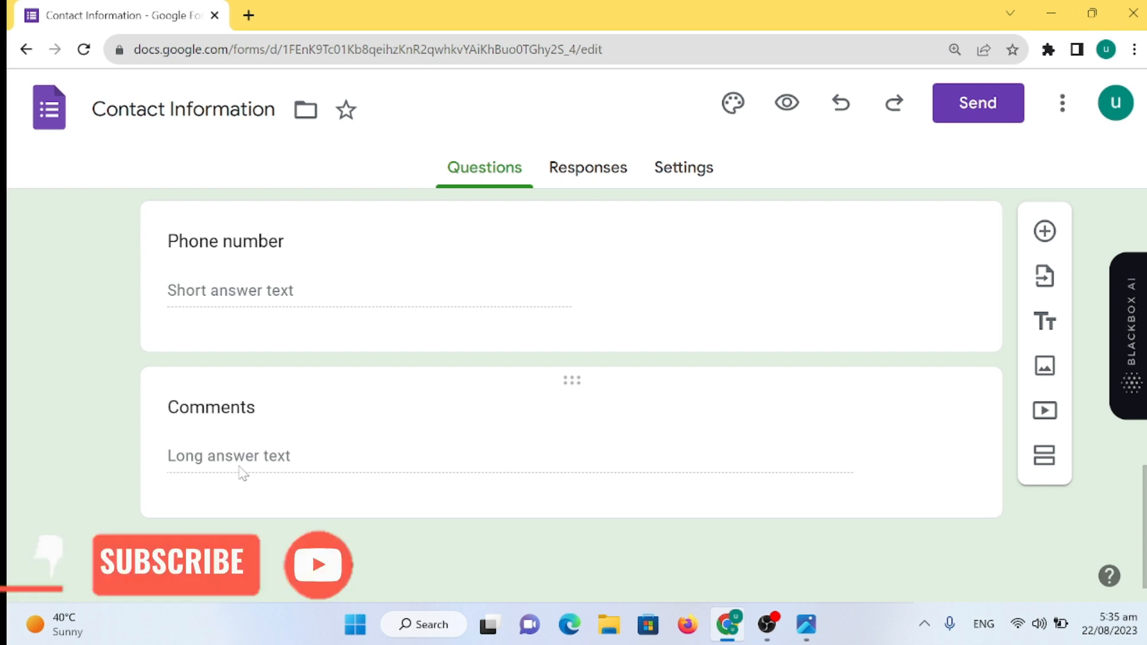
scroll(253, 477, "up", 10)
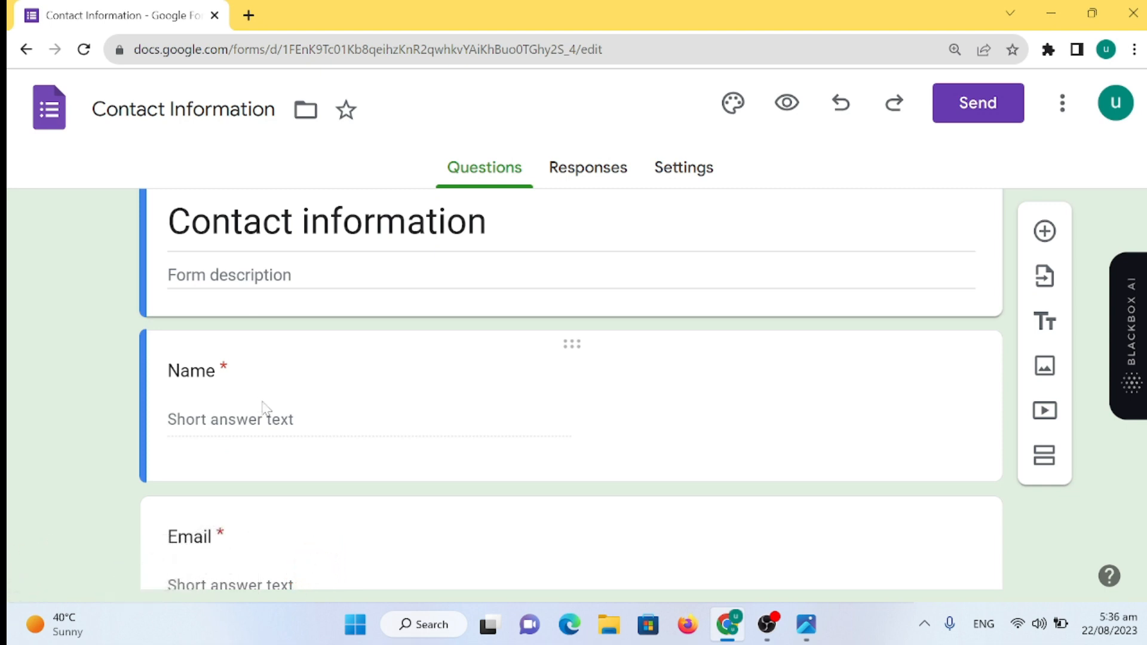
scroll(280, 412, "down", 3)
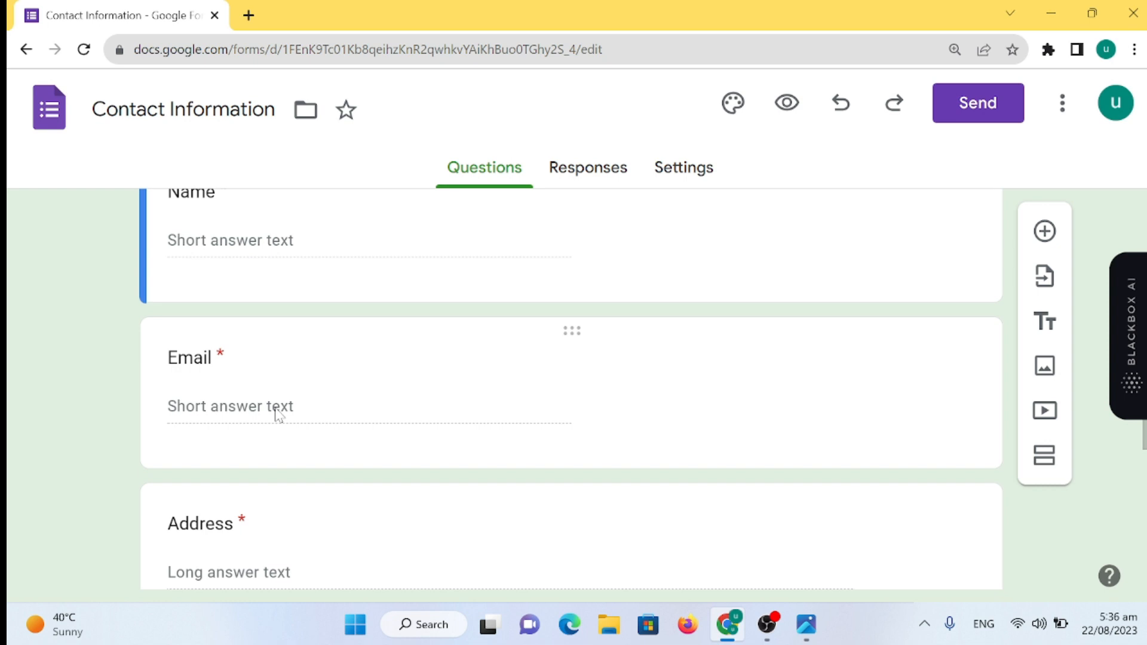
scroll(277, 412, "down", 5)
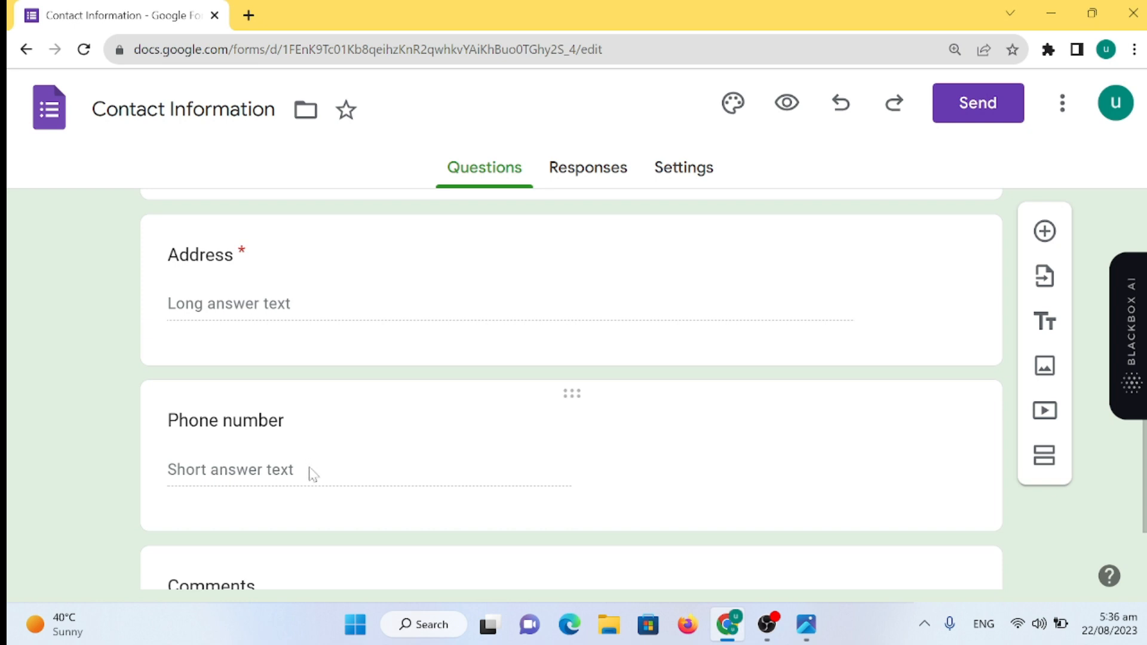
scroll(312, 474, "down", 3)
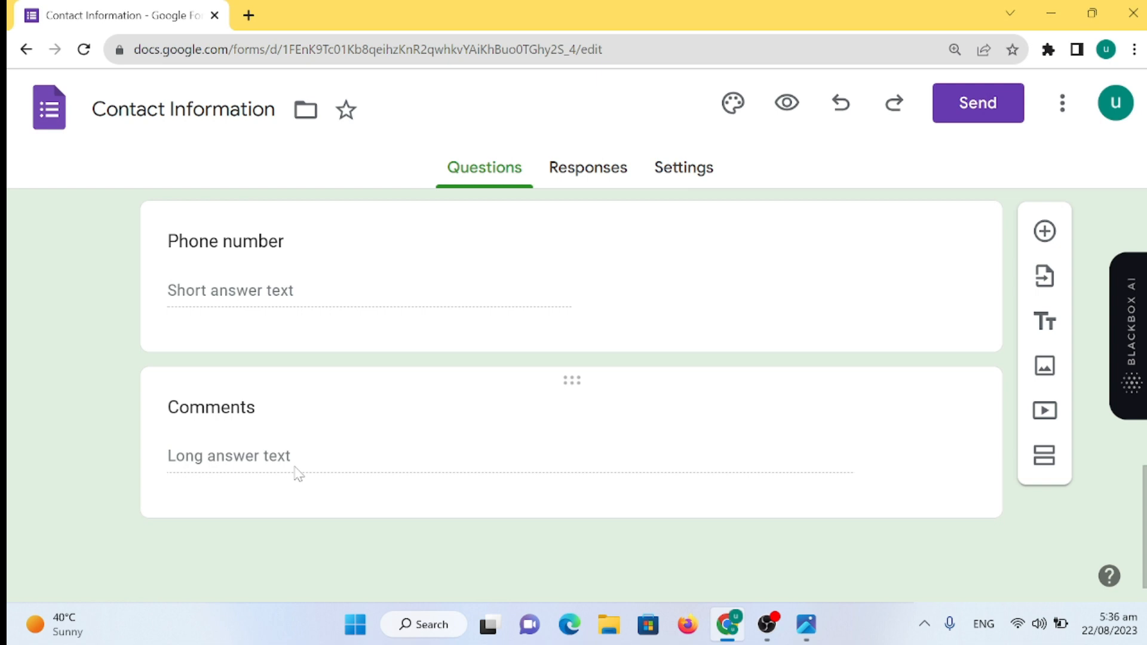
scroll(296, 473, "up", 5)
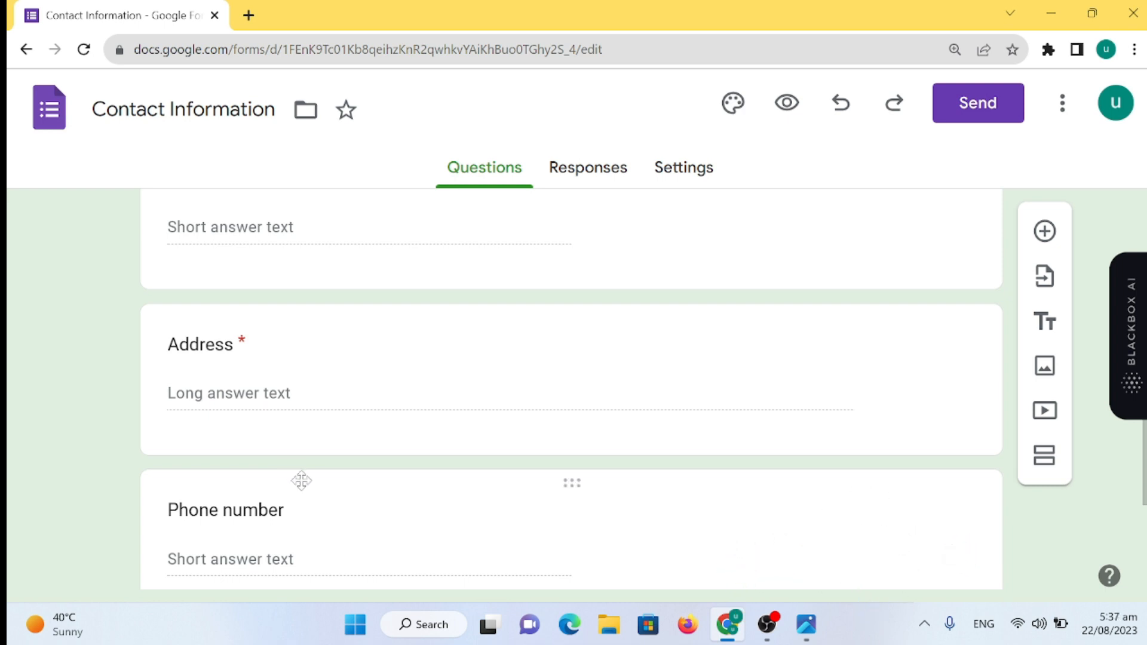
scroll(301, 480, "down", 2)
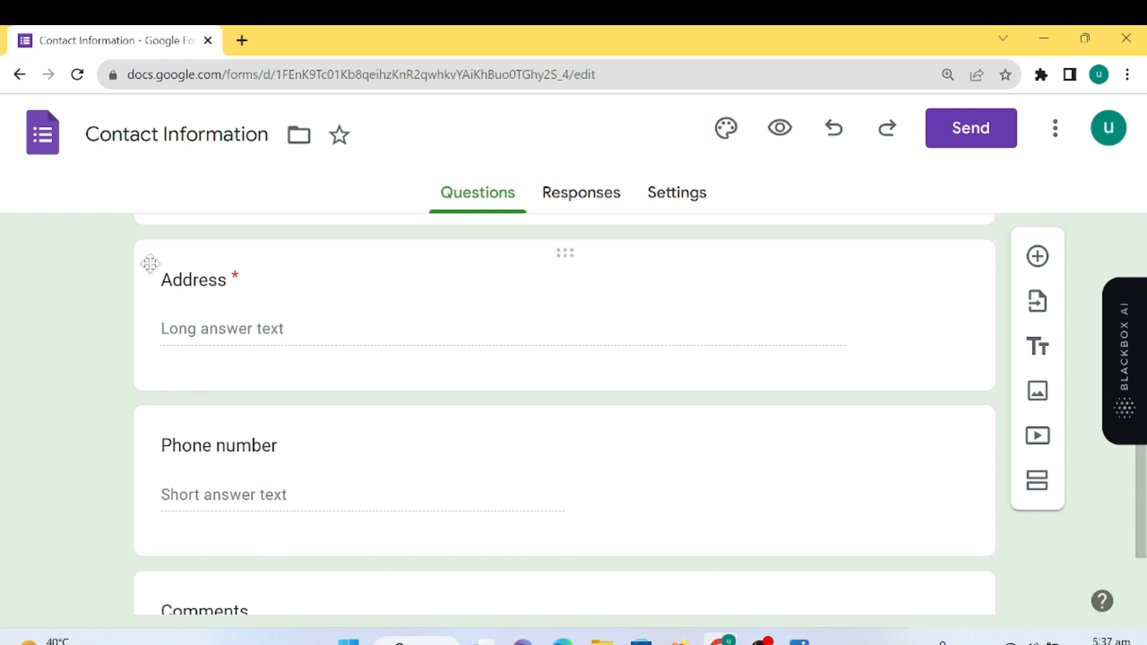
left_click(242, 40)
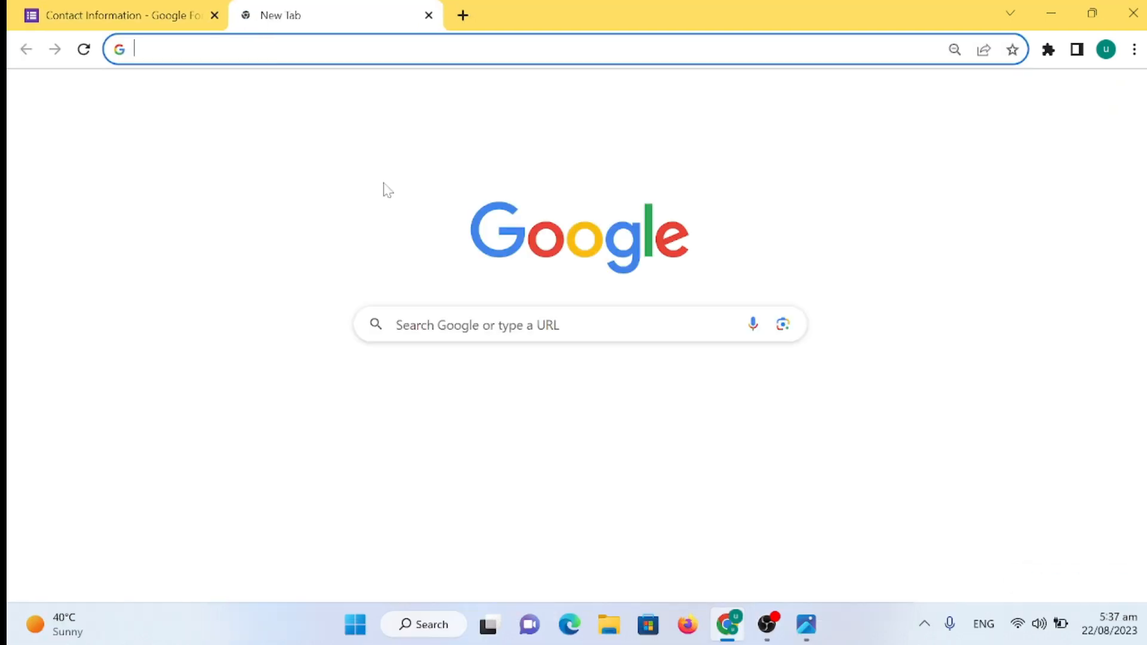
- Open Google Forms in the new tab, start a blank Untitled form, and select its title
left_click(1087, 95)
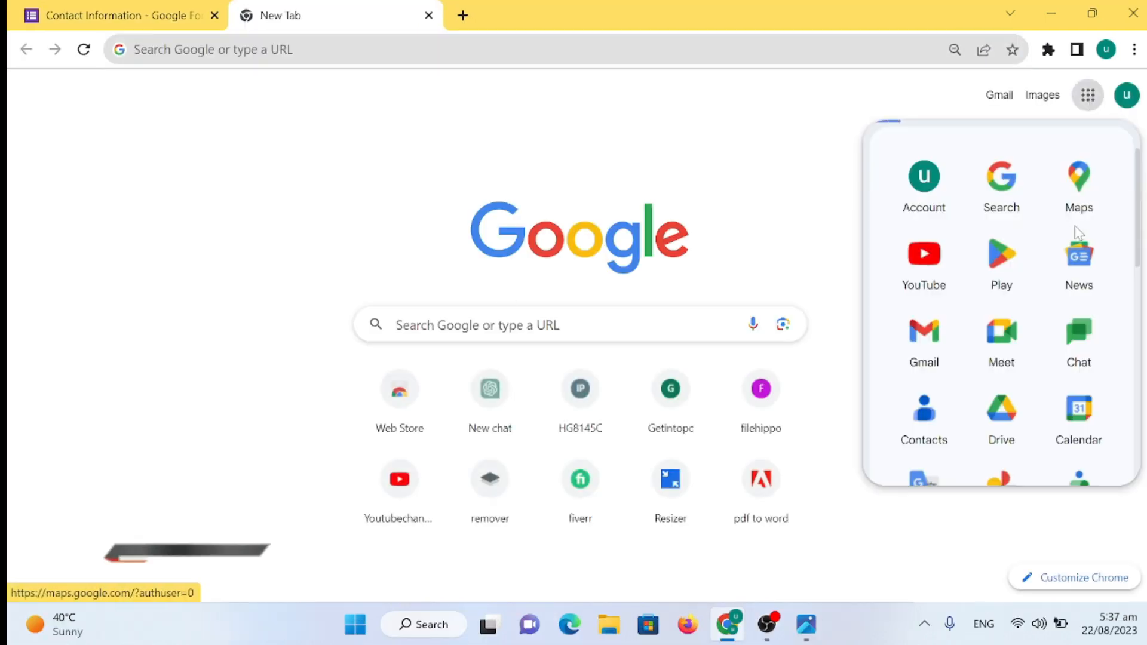
scroll(1016, 418, "down", 5)
left_click(924, 296)
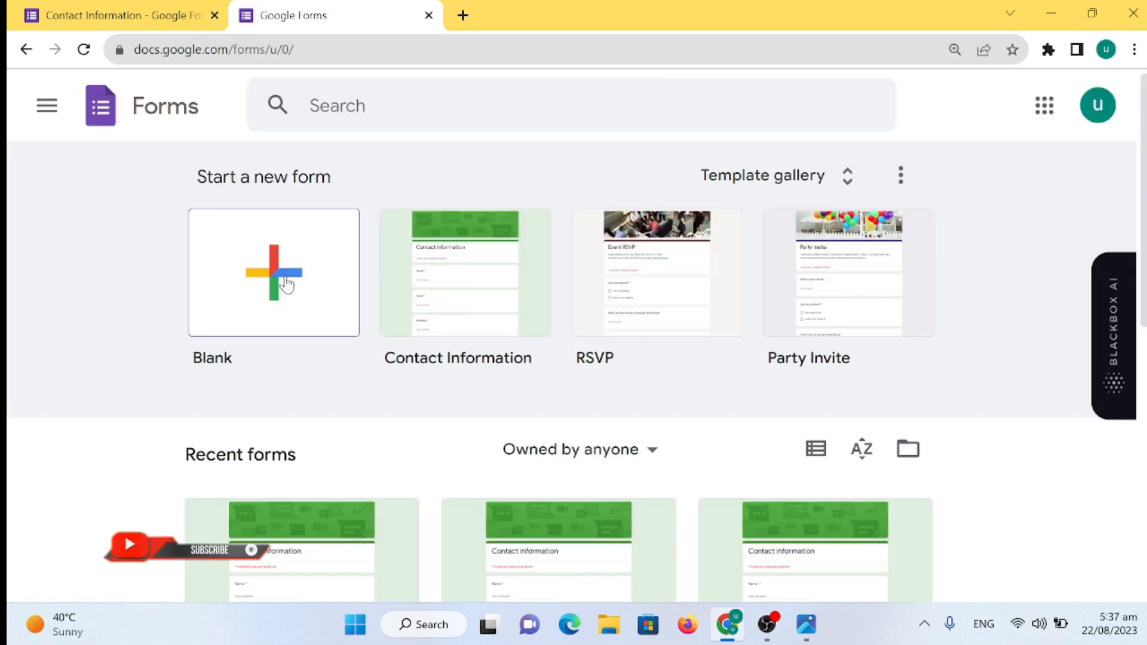
left_click(287, 284)
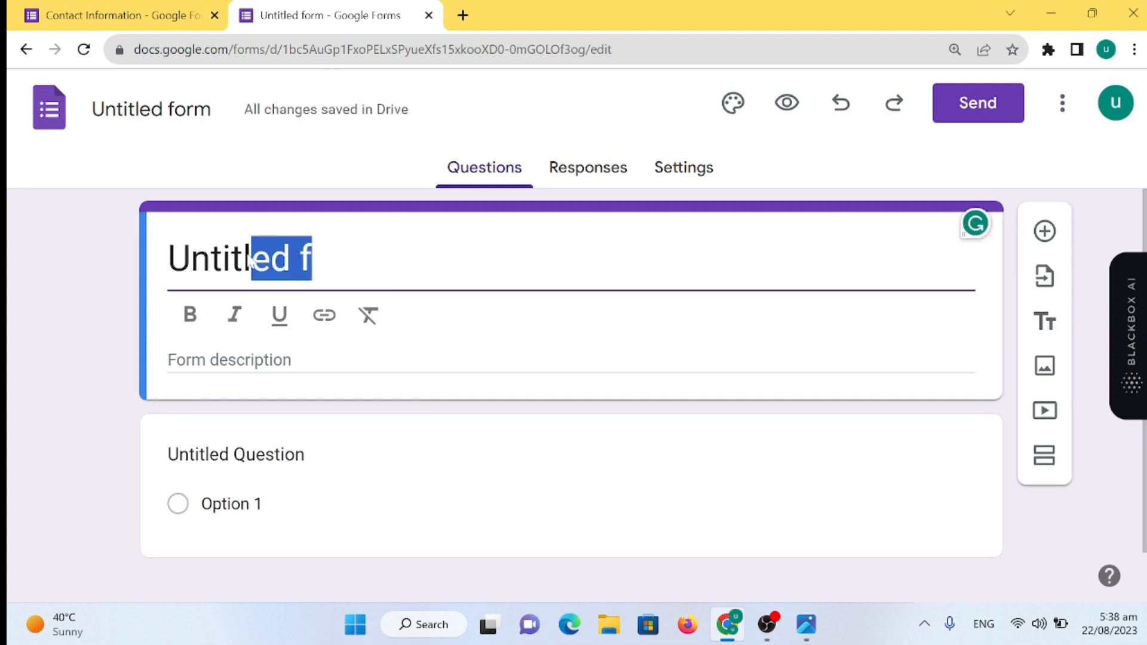
left_click_drag(251, 258, 164, 260)
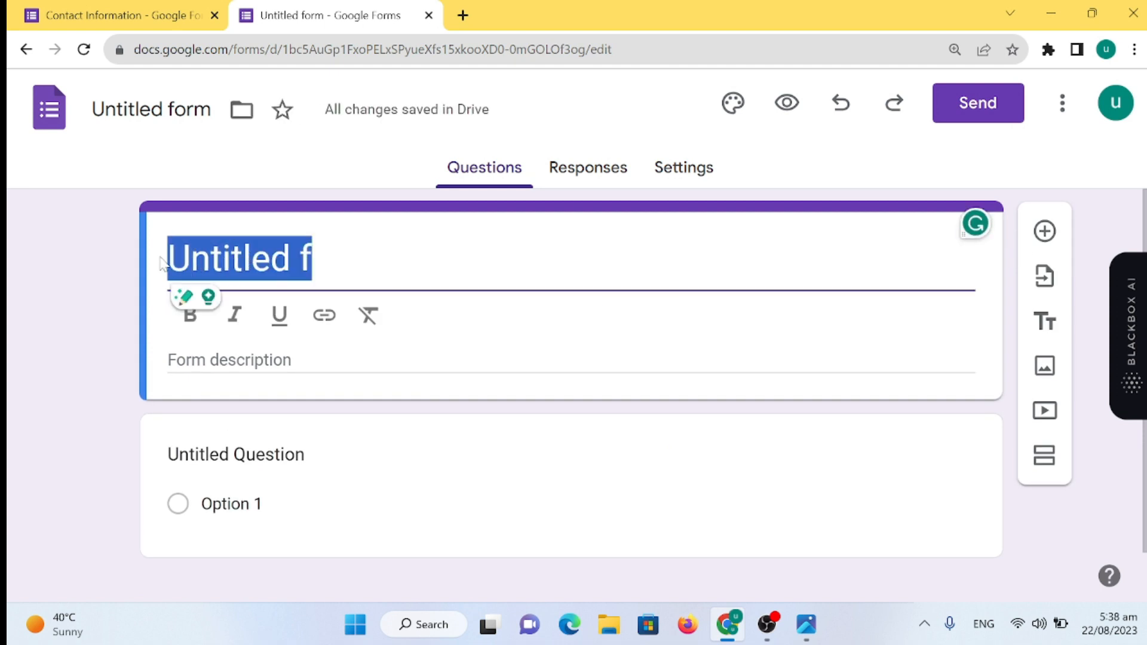
- Title the form 'Contact form' with the description 'Please fill your data.'
type("C")
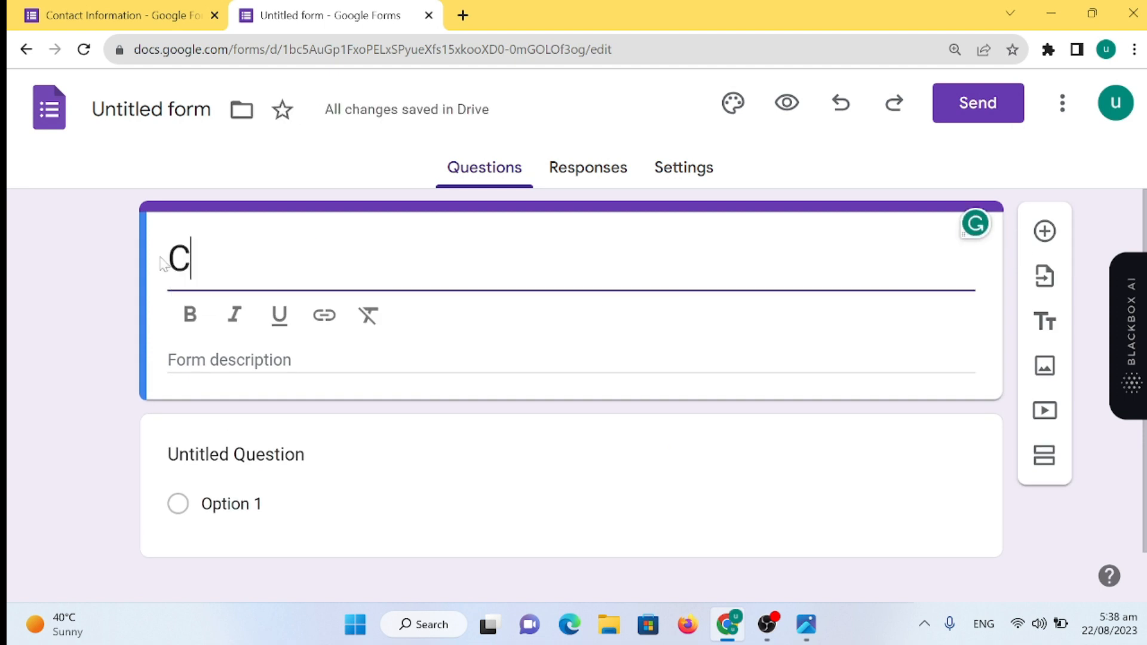
type("ontact ")
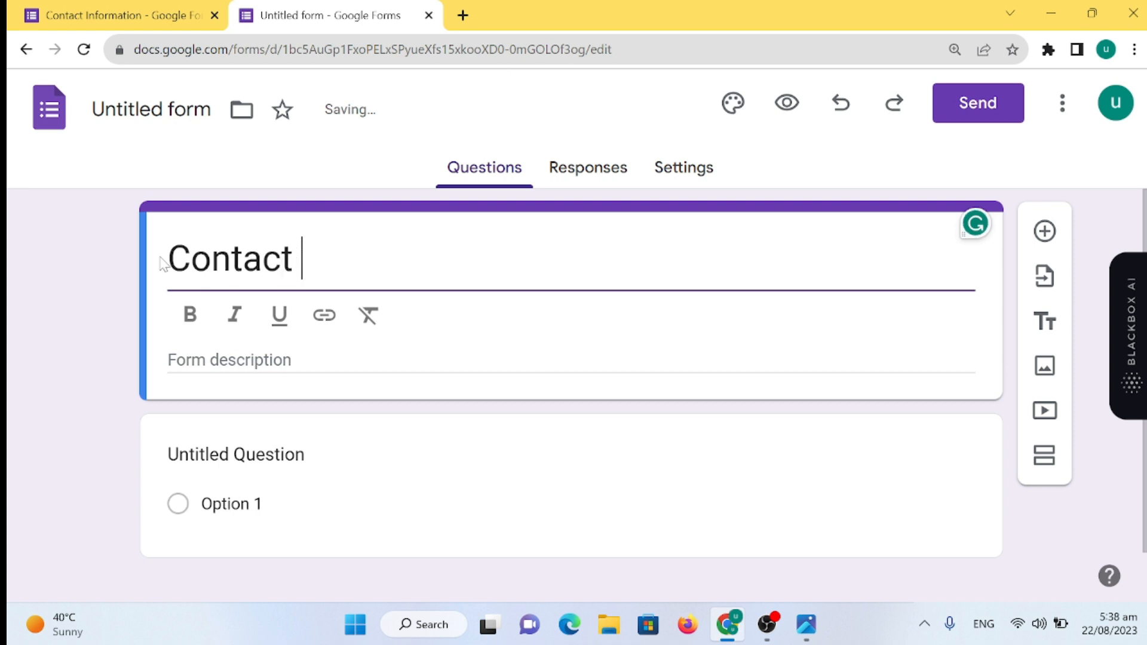
type("form")
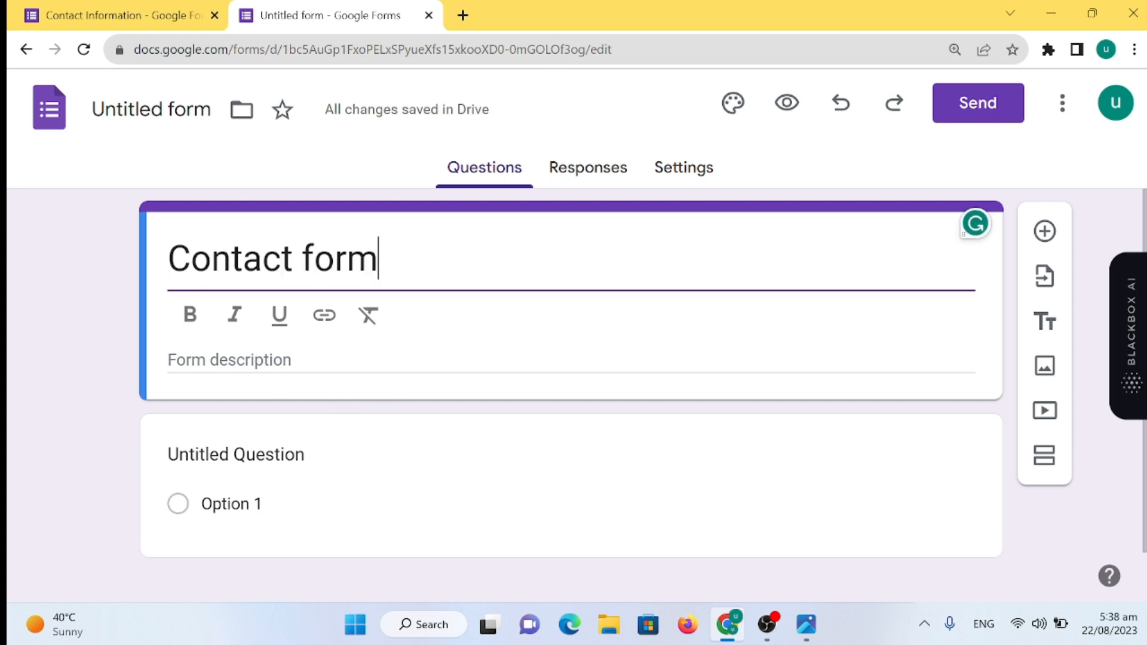
left_click(268, 361)
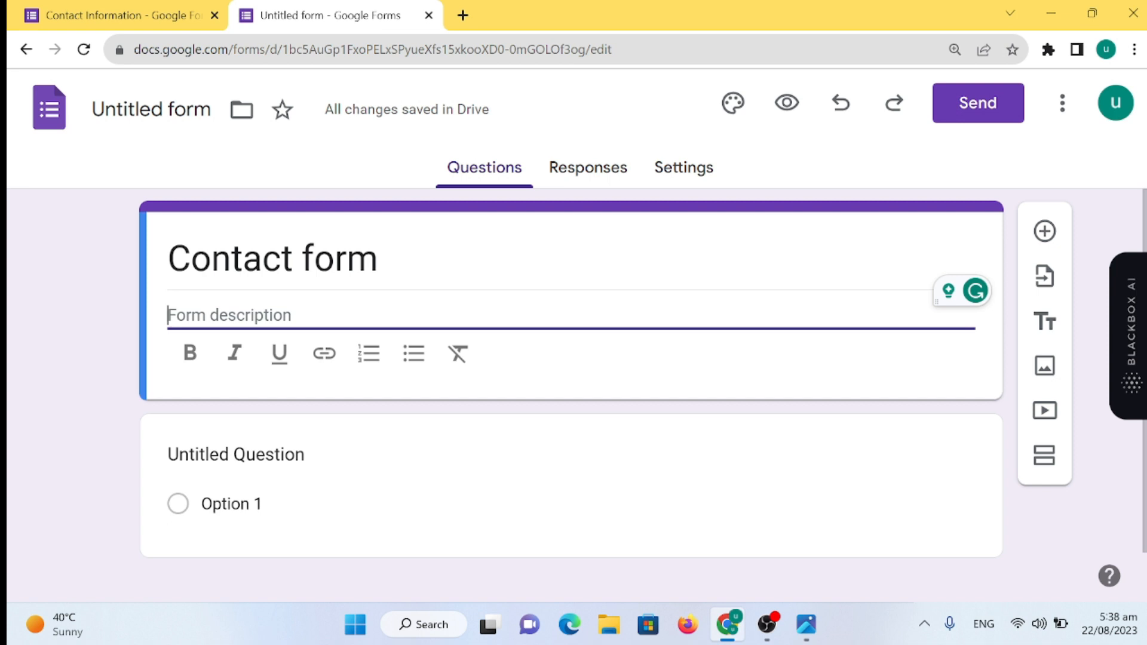
type("Please fill your data.")
left_click_drag(314, 315, 165, 325)
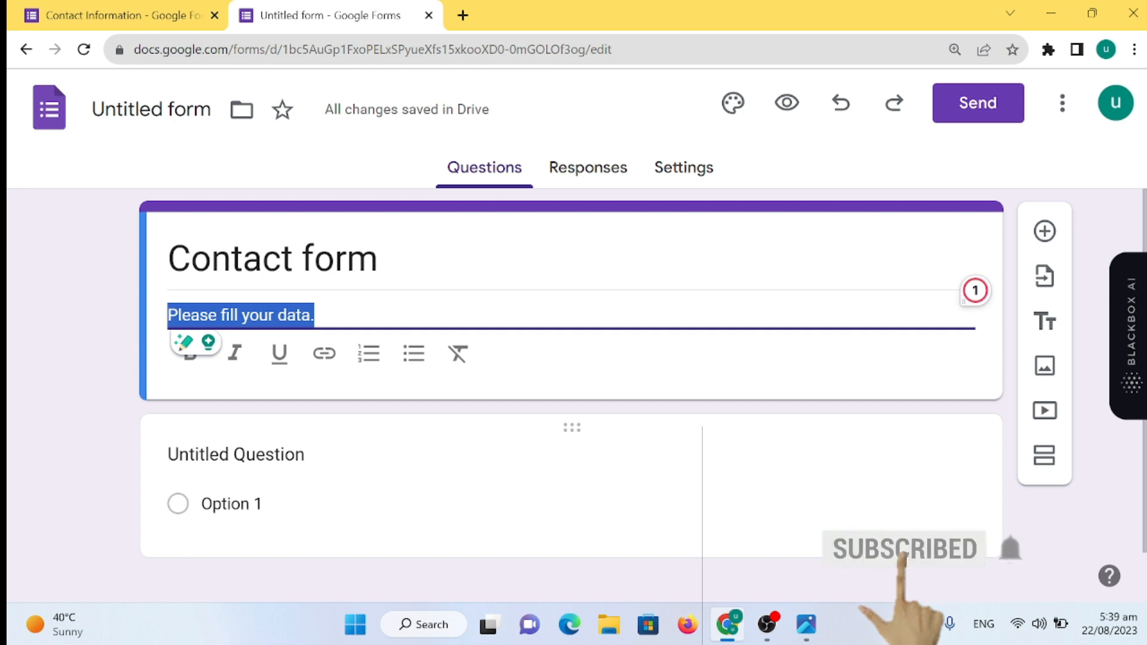
left_click(233, 503)
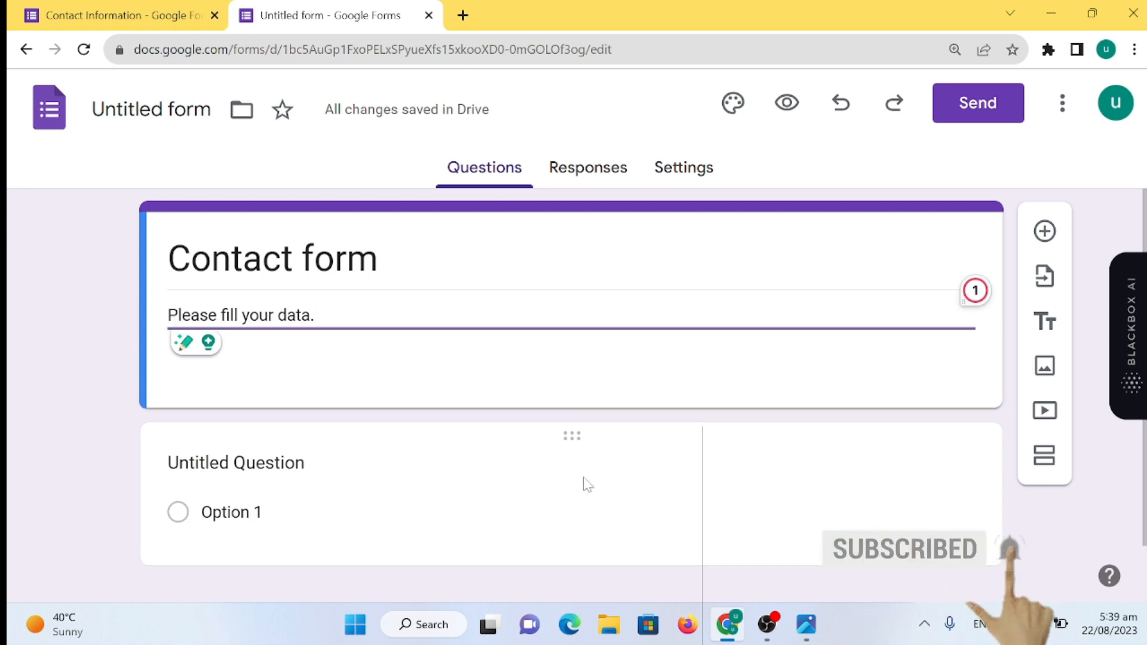
left_click(298, 424)
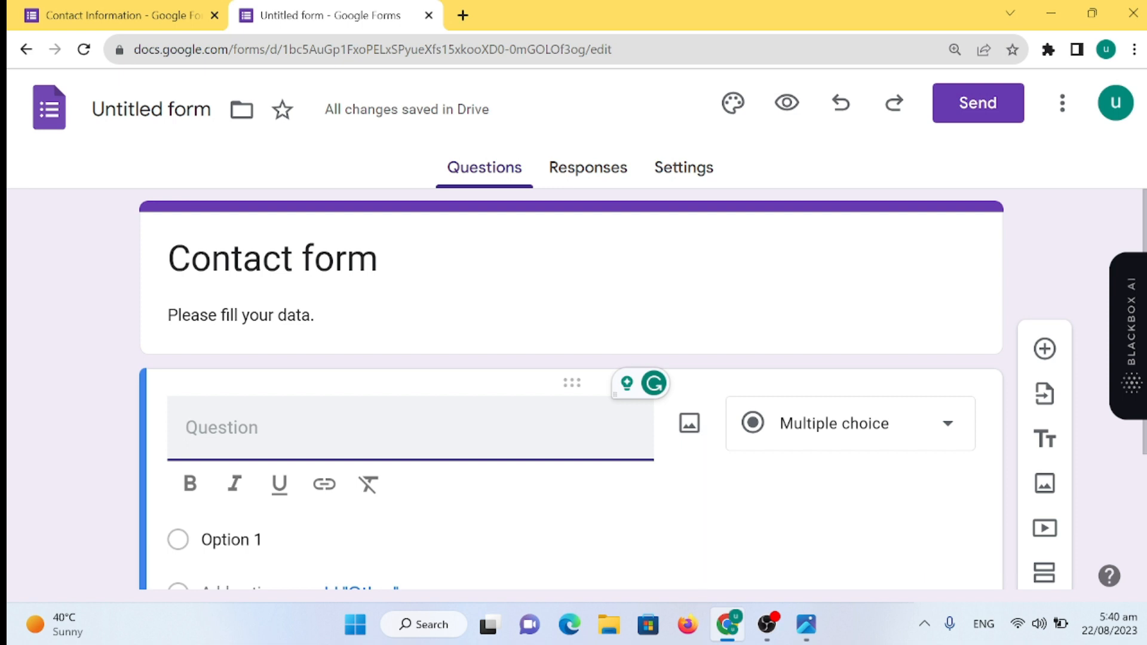
- Name the first question 'Full Name', make it required, and keep the Short answer type
type("Fll Name")
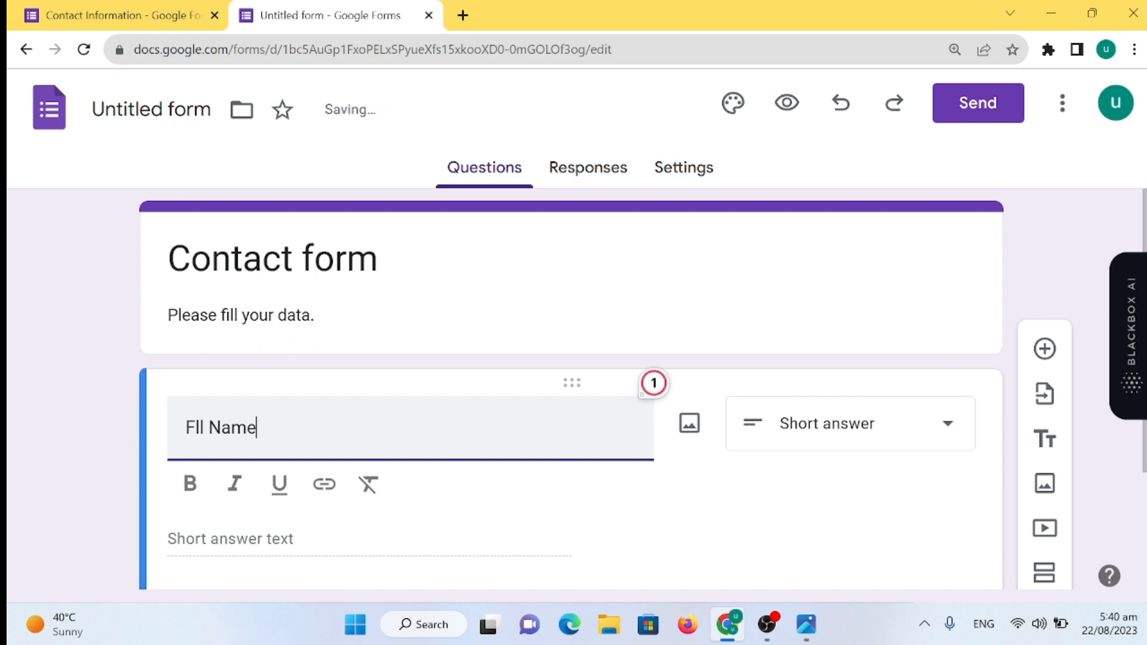
left_click(208, 487)
scroll(504, 471, "down", 3)
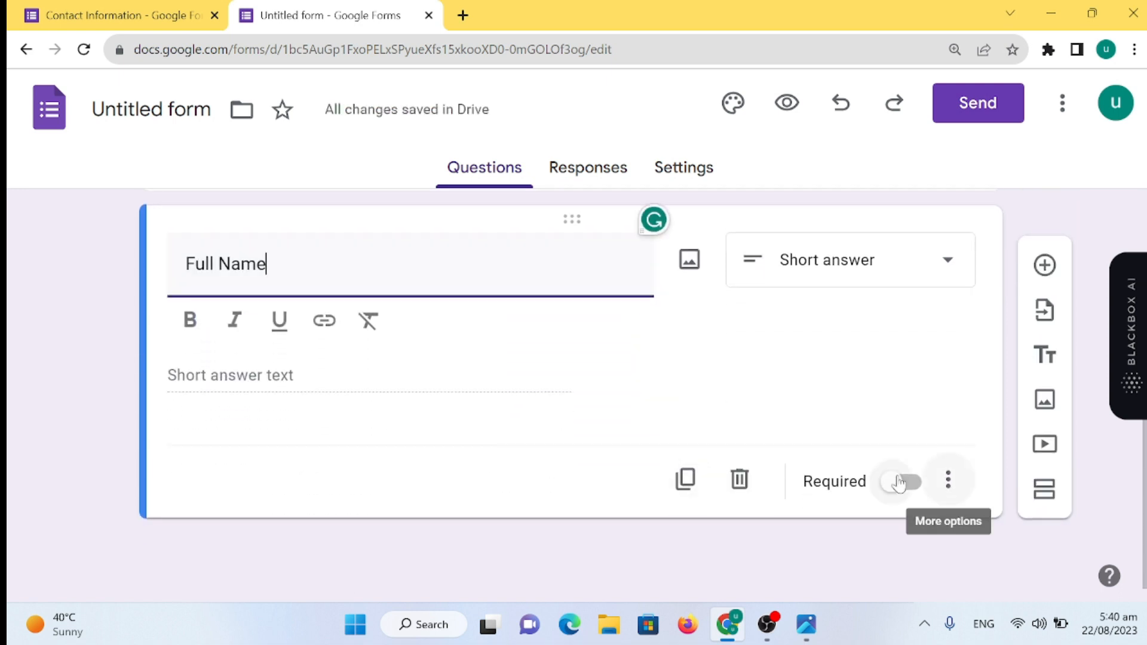
left_click(902, 483)
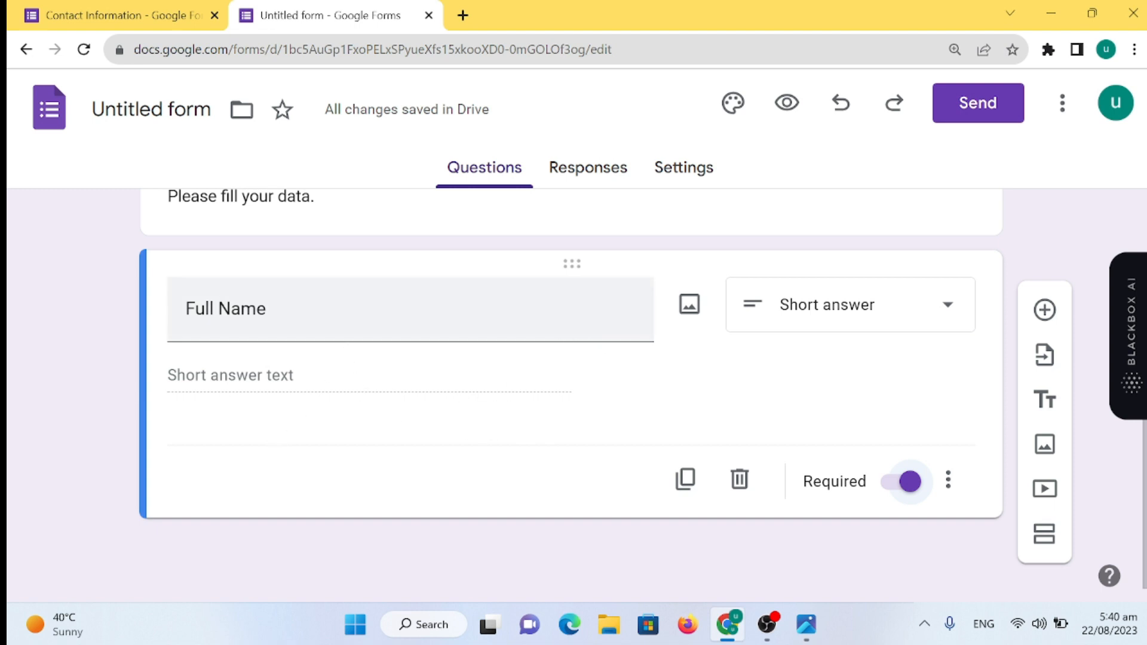
left_click(954, 322)
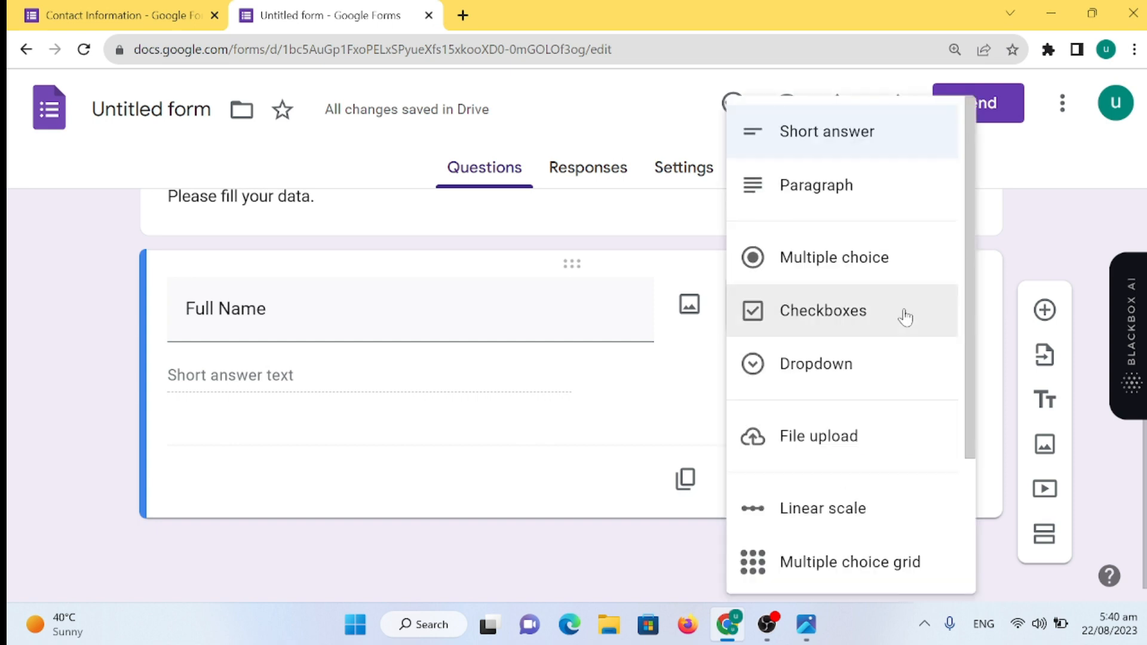
left_click(600, 424)
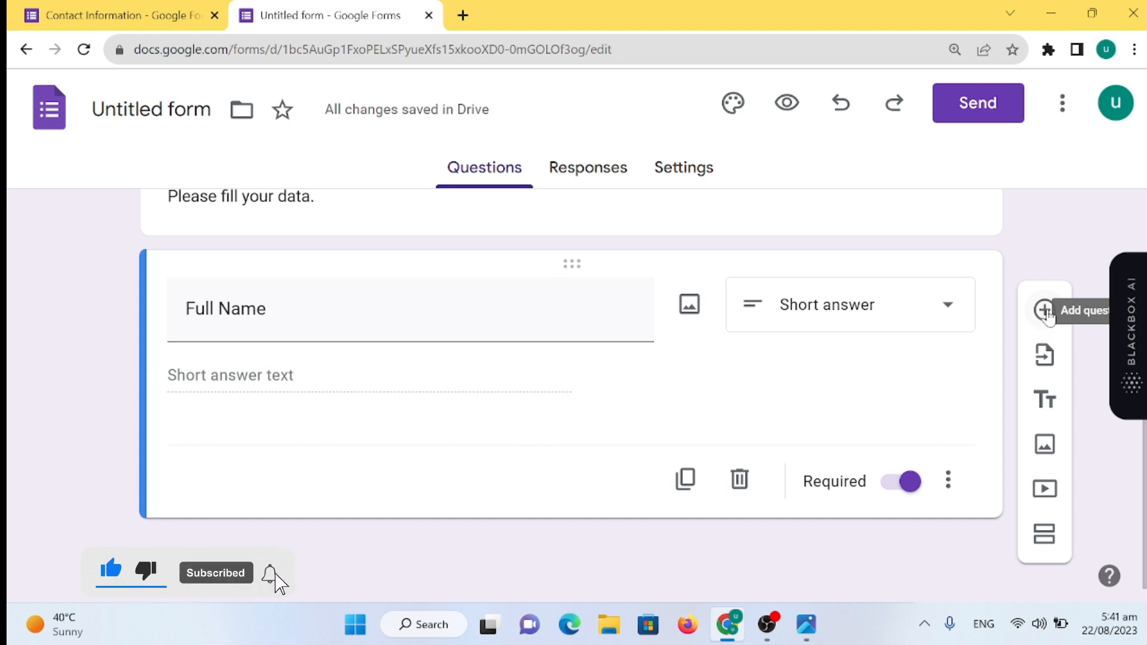
- Add a second question titled 'Email Address'
left_click(1044, 310)
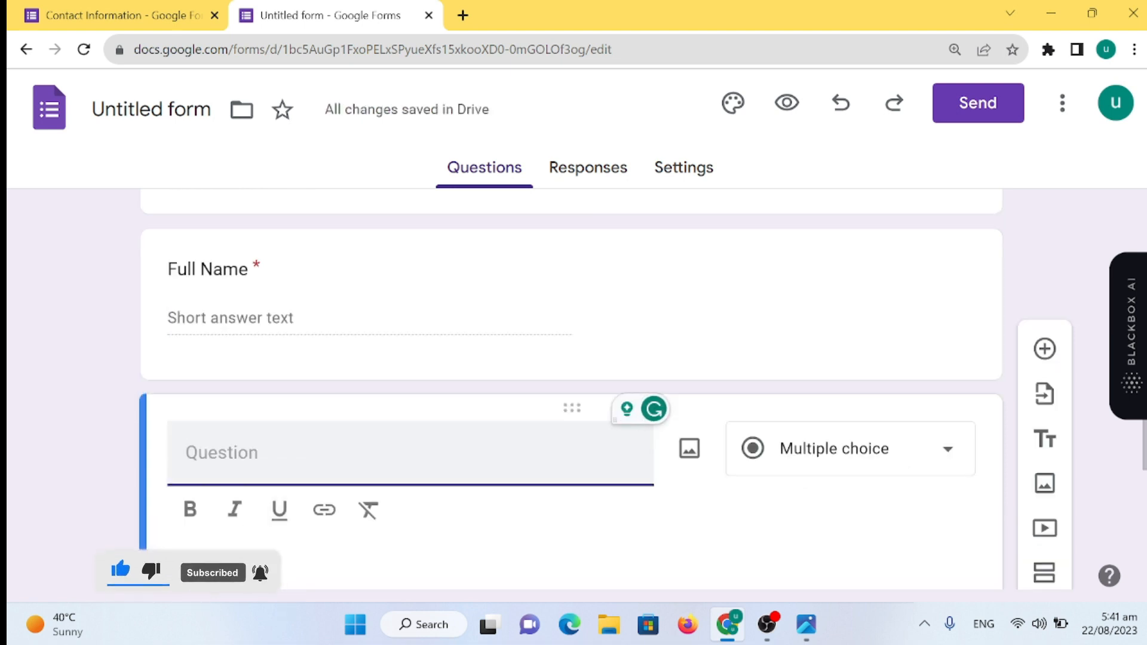
type("EmailAddress")
left_click(230, 452)
left_click(300, 452)
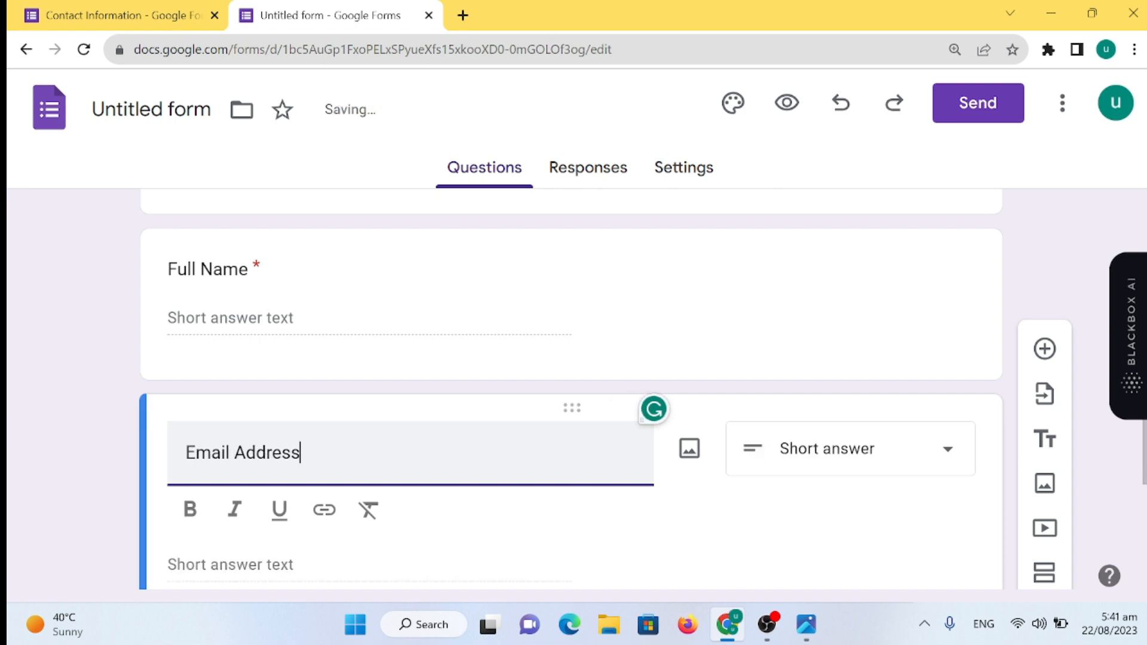
scroll(379, 430, "down", 1)
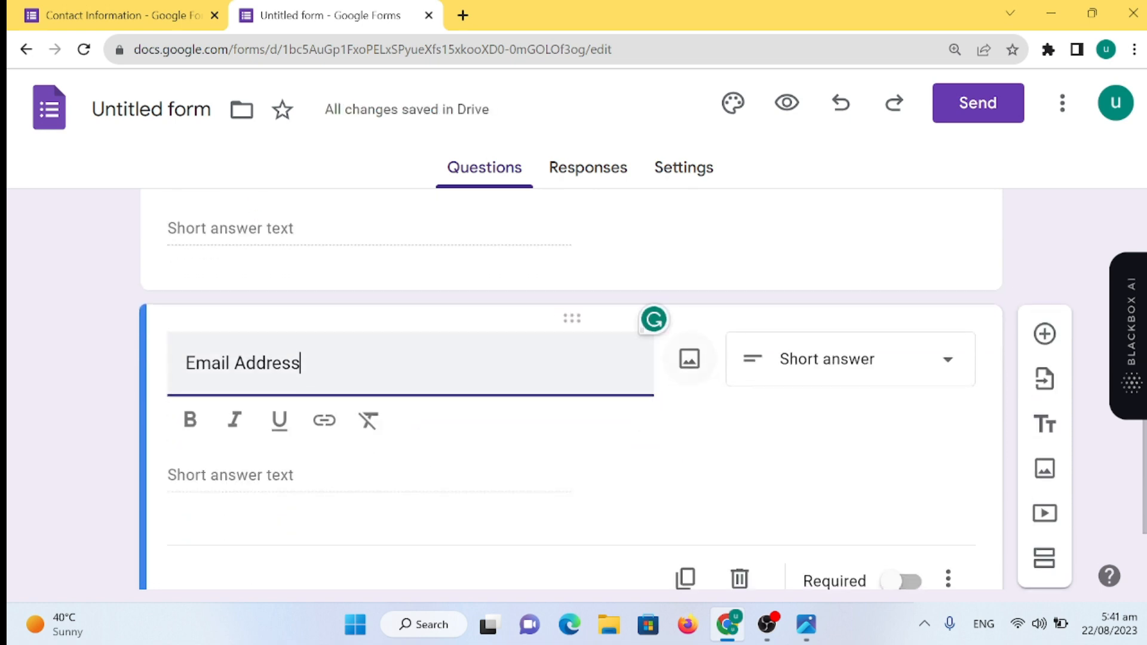
left_click(944, 363)
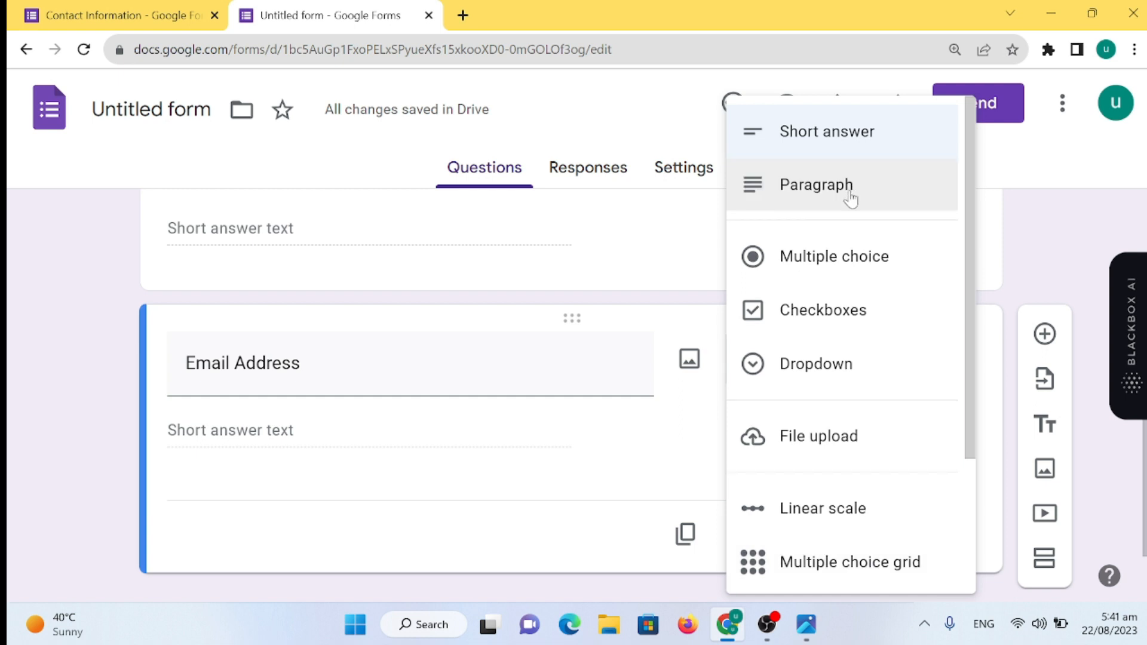
- Require Email Address answers to be valid emails via Text > Email validation, then preview the form
left_click(947, 535)
left_click(948, 535)
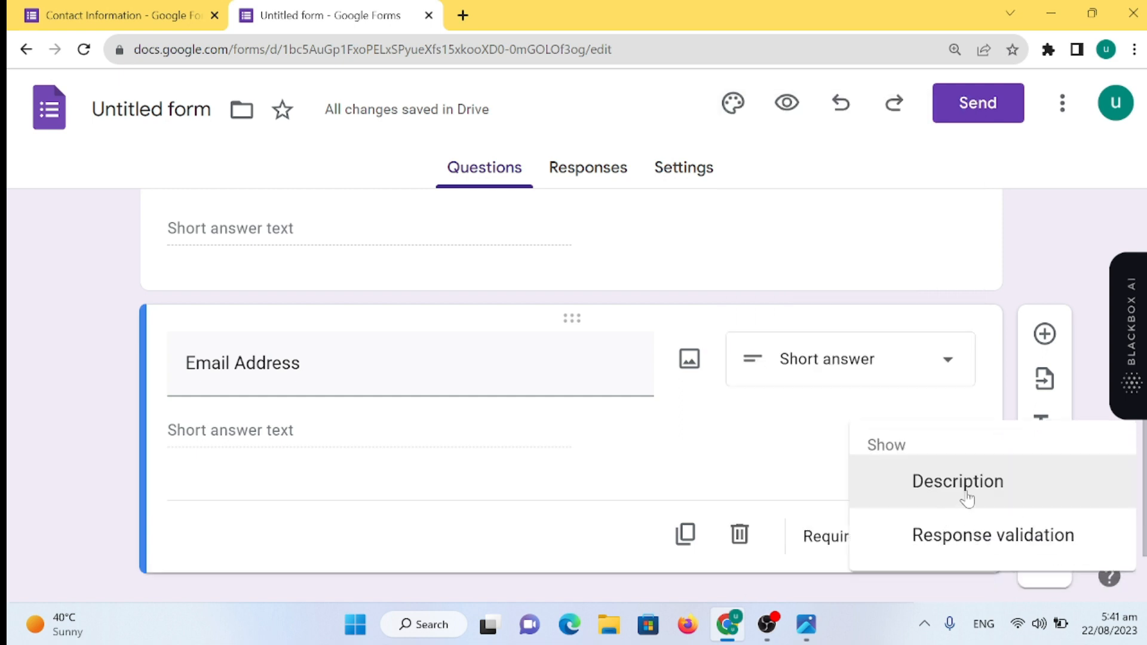
left_click(1042, 558)
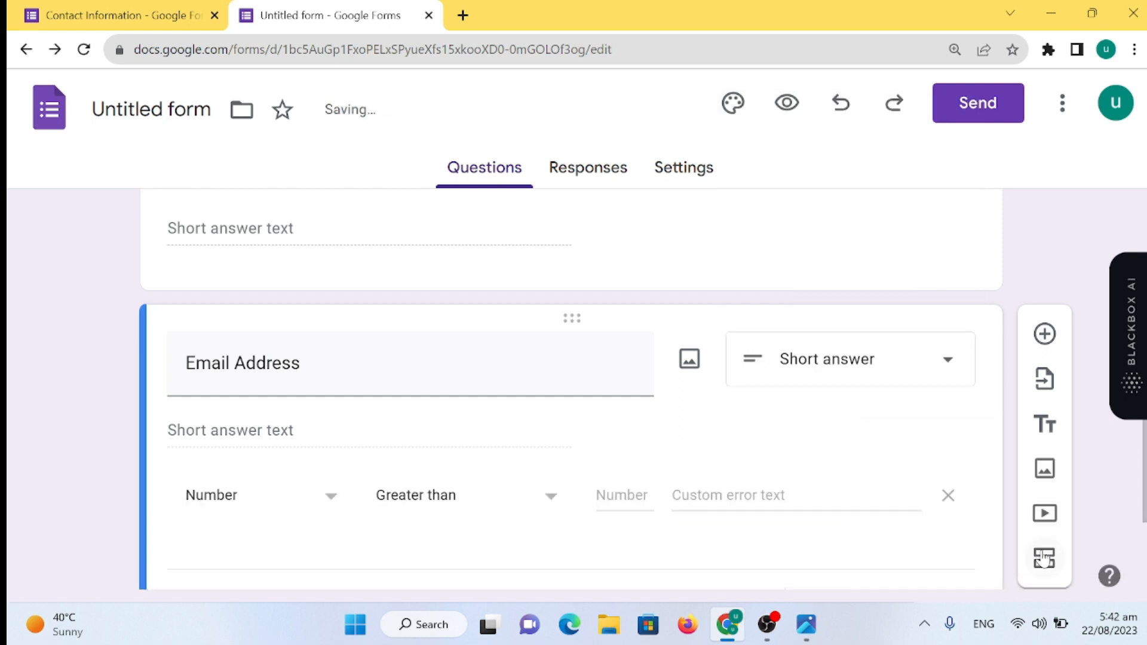
left_click(330, 507)
left_click(287, 448)
left_click(499, 502)
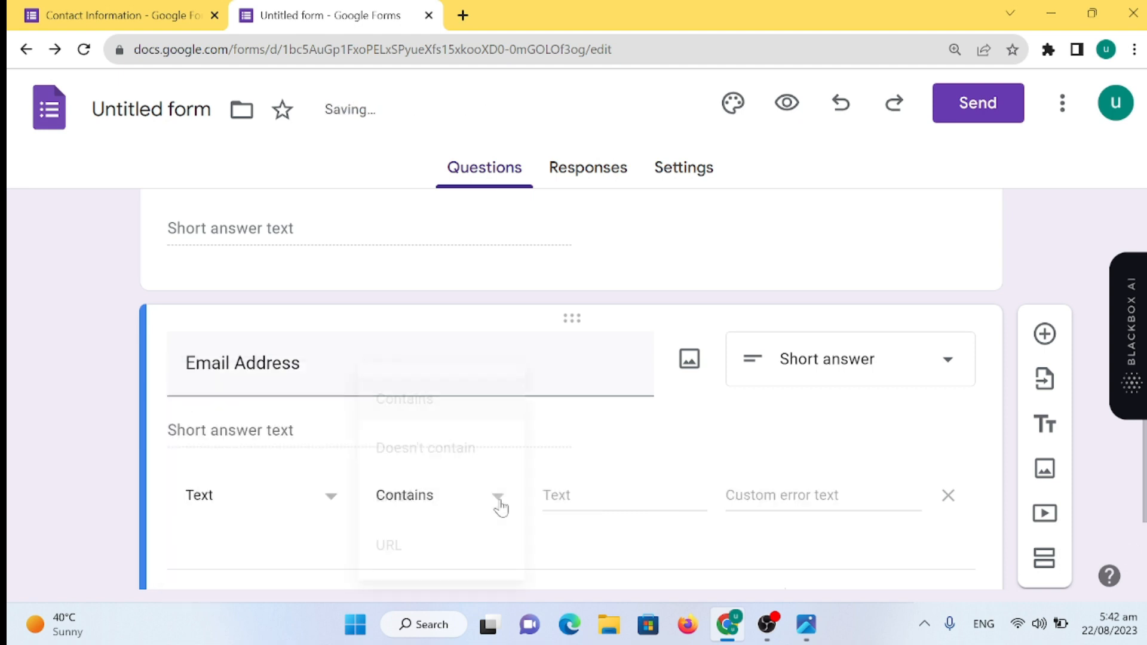
left_click(436, 496)
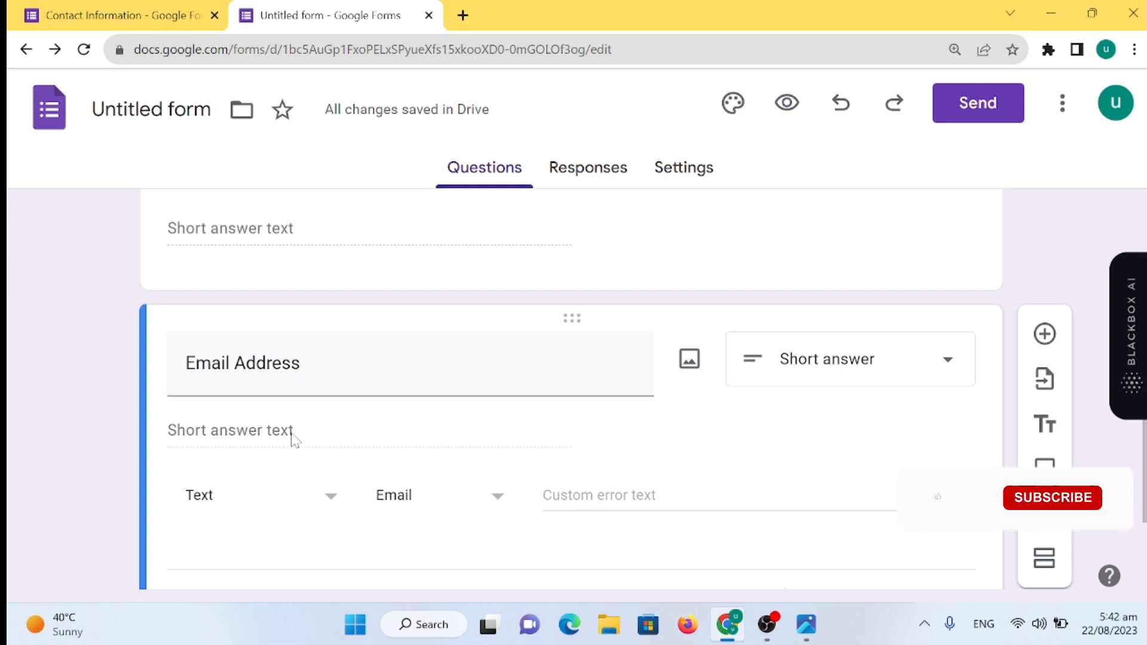
left_click(787, 103)
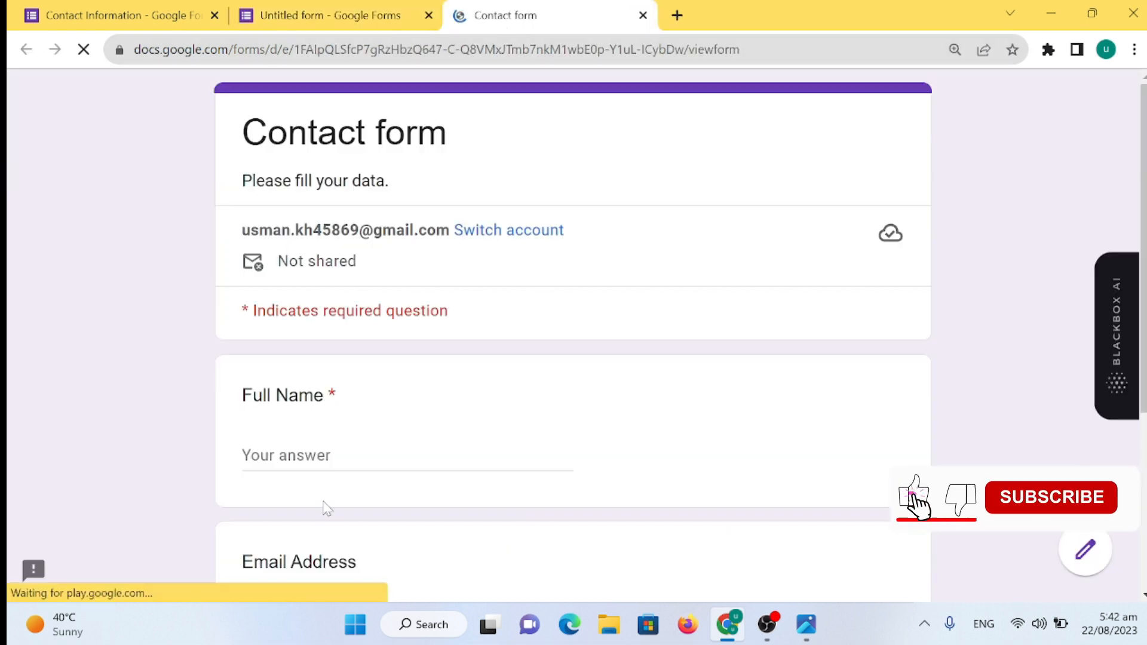
- In the preview, fill in the answers and submit the invalid email 'u' to test rejection
left_click(328, 455)
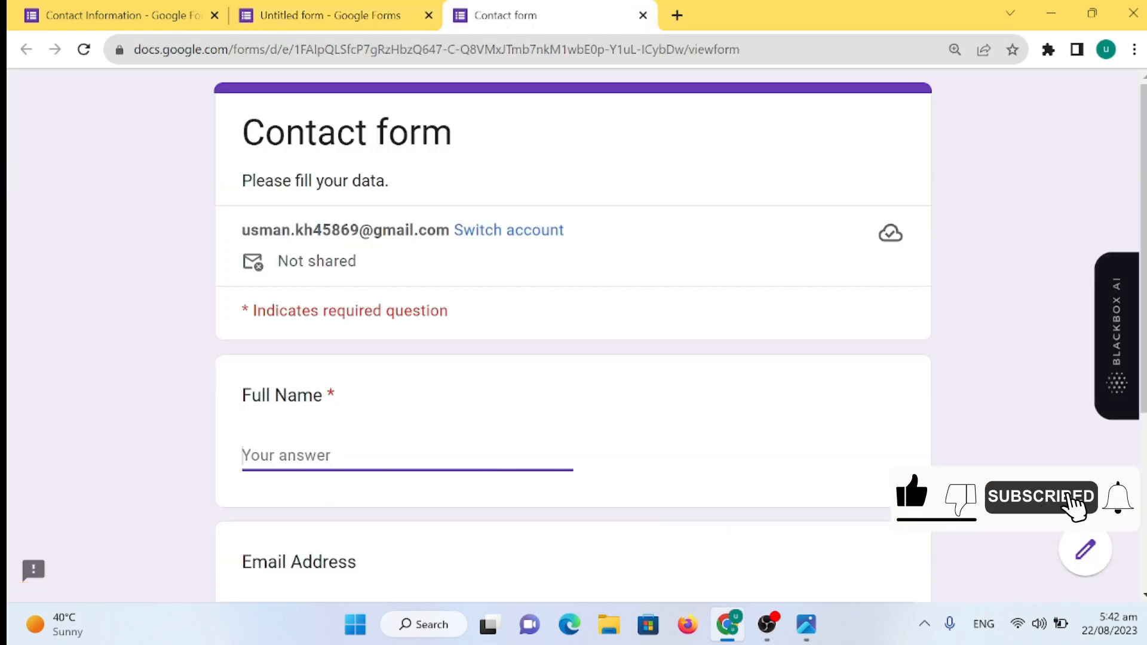
left_click(328, 15)
scroll(722, 452, "up", 3)
scroll(723, 452, "down", 4)
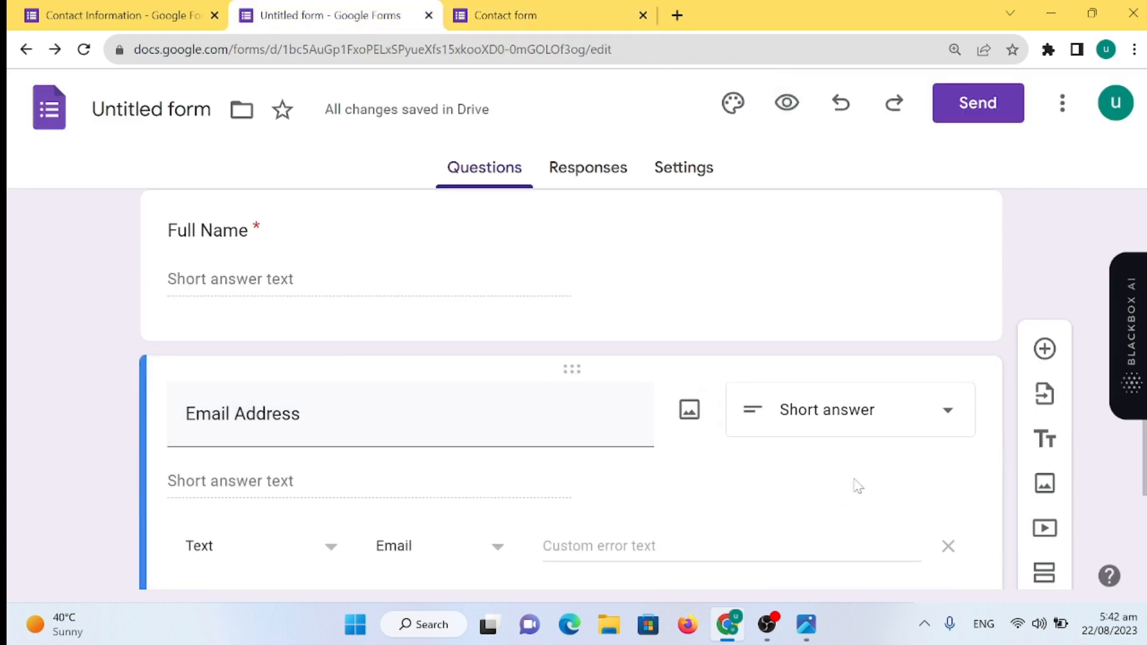
scroll(551, 409, "up", 3)
left_click(556, 18)
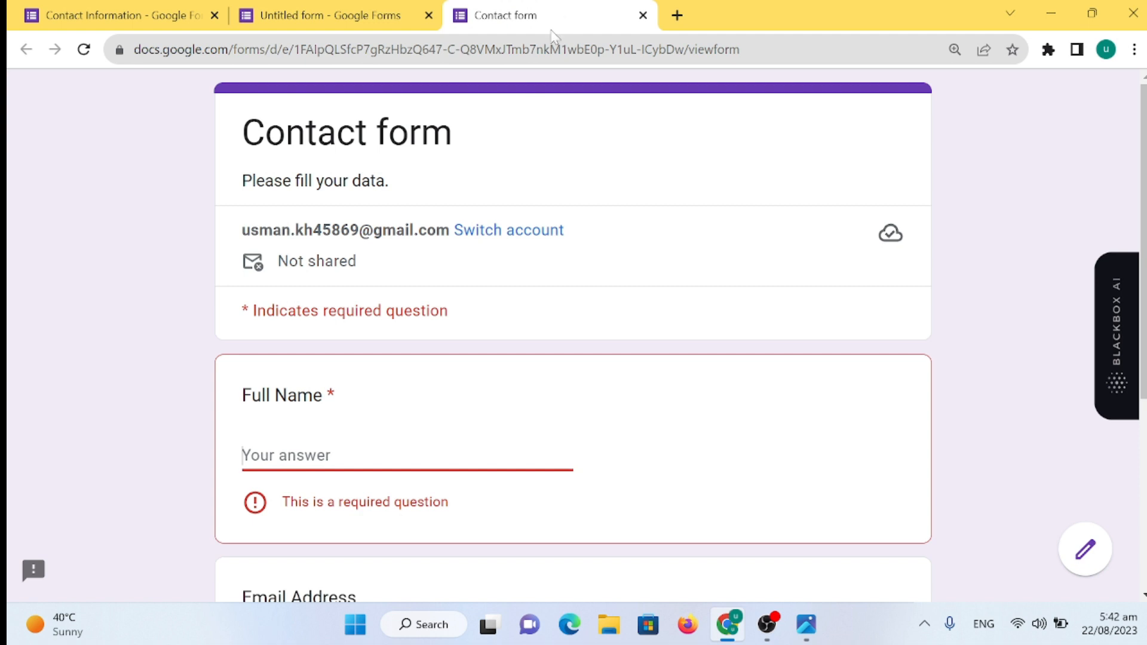
scroll(445, 471, "down", 3)
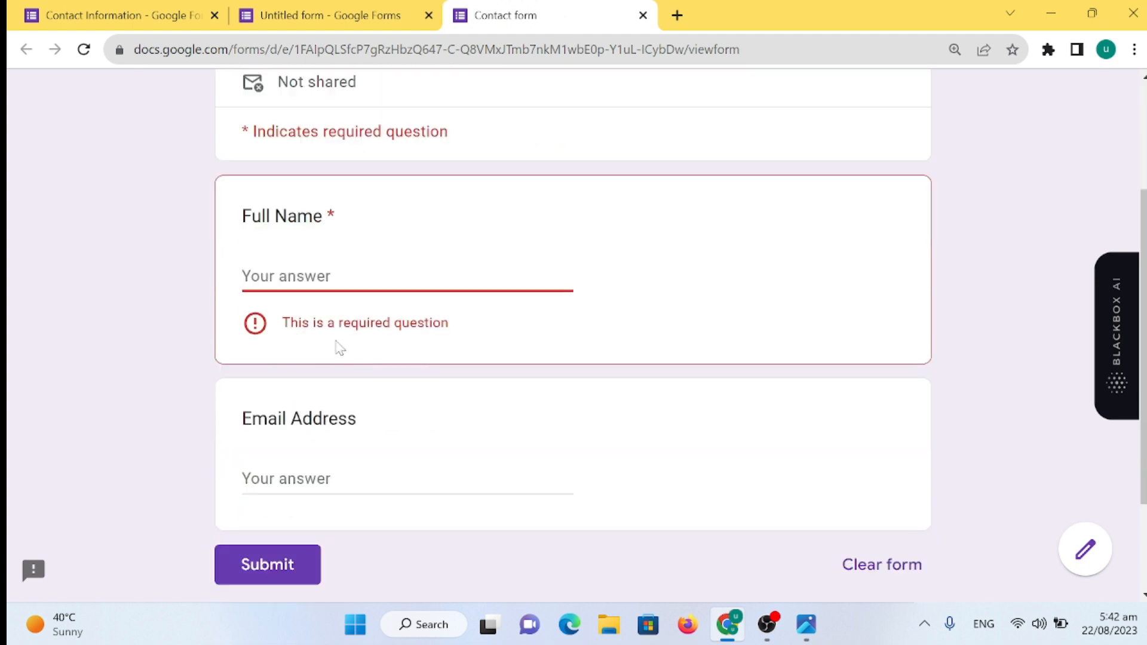
key("Tab")
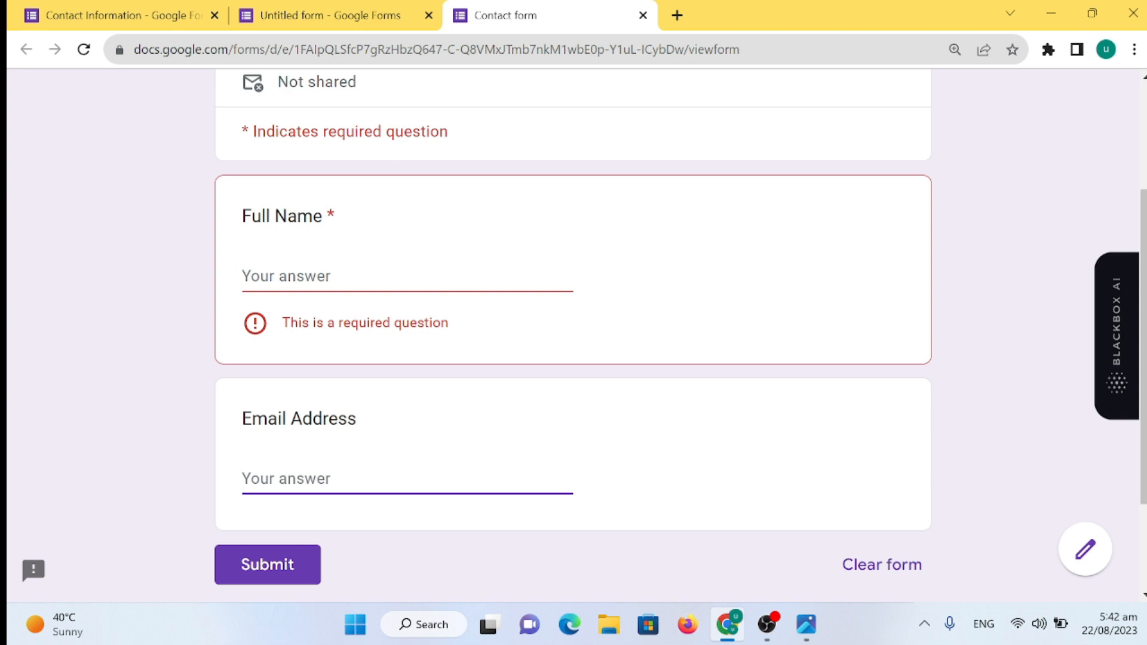
type("udbgghjhjmhghvbvhjmgj")
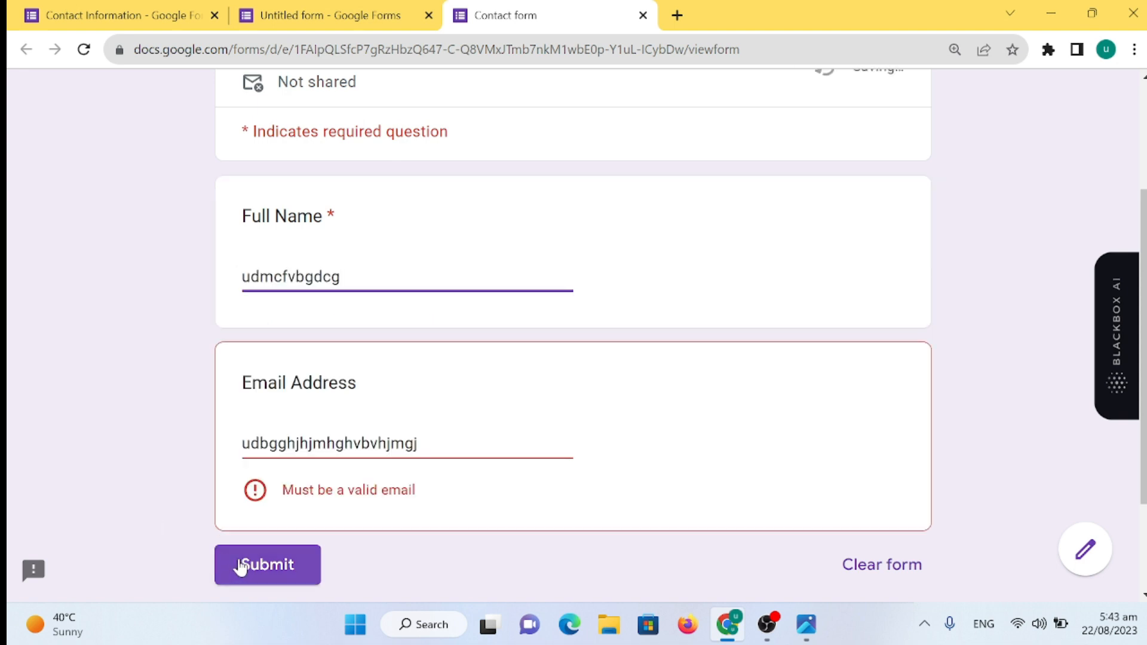
left_click(264, 567)
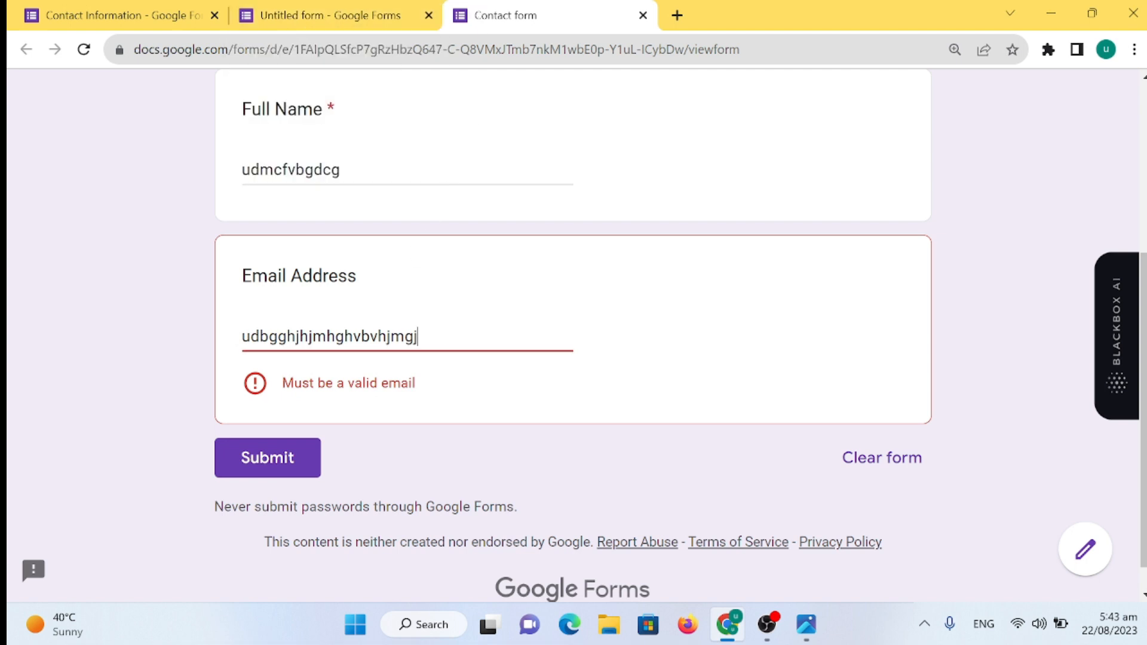
- Replace it with a valid email address, submit the response, and return to the editor
key("BackSpace")
key("BackSpace")
key("BackSpace")
key("BackSpace")
key("BackSpace")
key("BackSpace")
key("BackSpace")
key("BackSpace")
key("BackSpace")
key("BackSpace")
key("BackSpace")
key("BackSpace")
key("BackSpace")
key("BackSpace")
key("BackSpace")
key("BackSpace")
key("BackSpace")
key("BackSpace")
key("BackSpace")
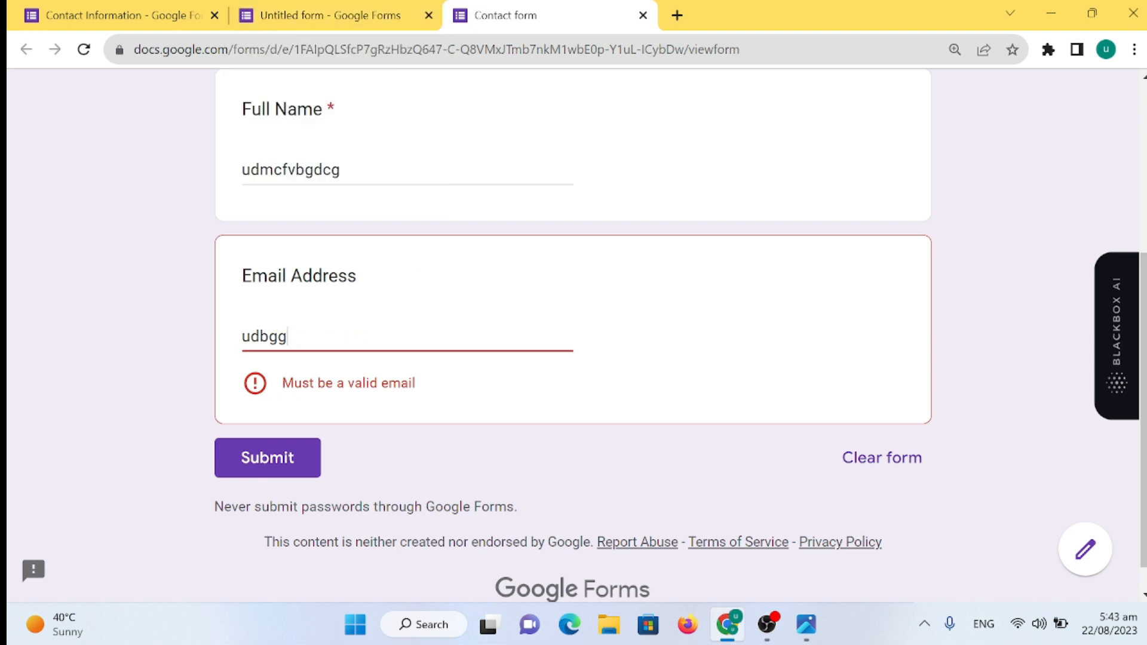
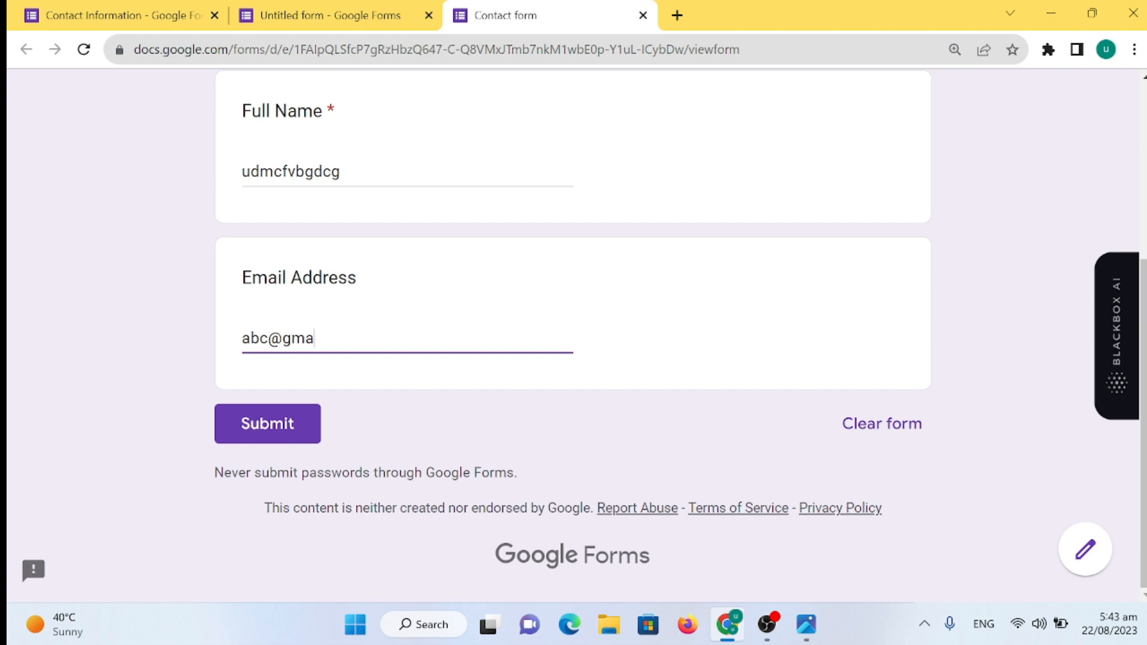
left_click(288, 421)
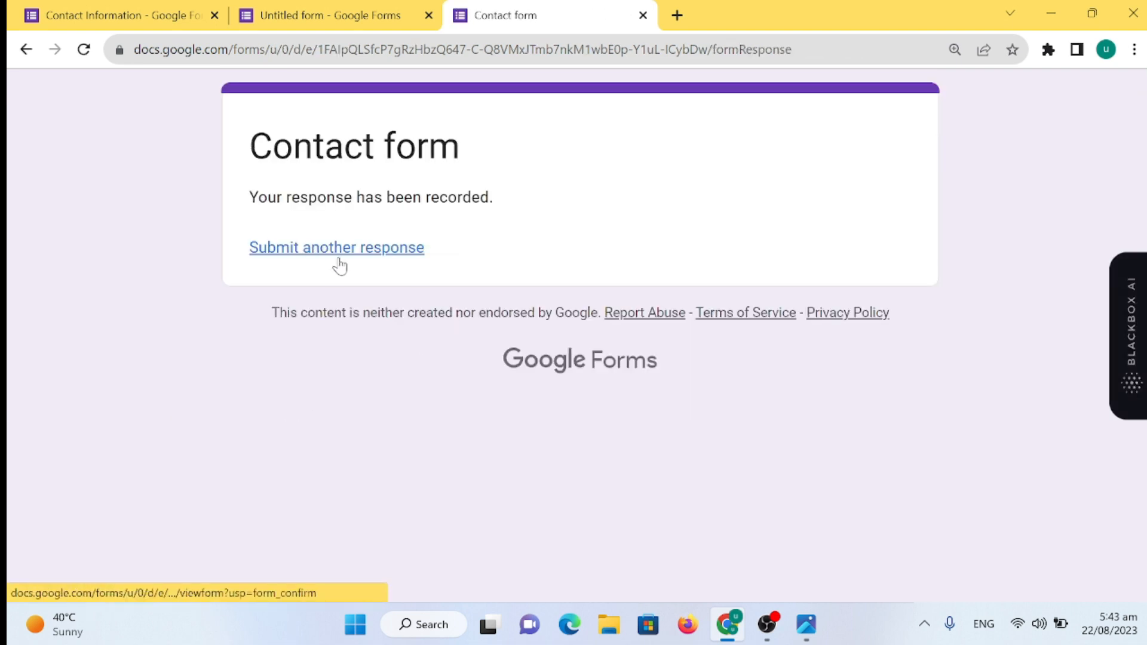
left_click(366, 251)
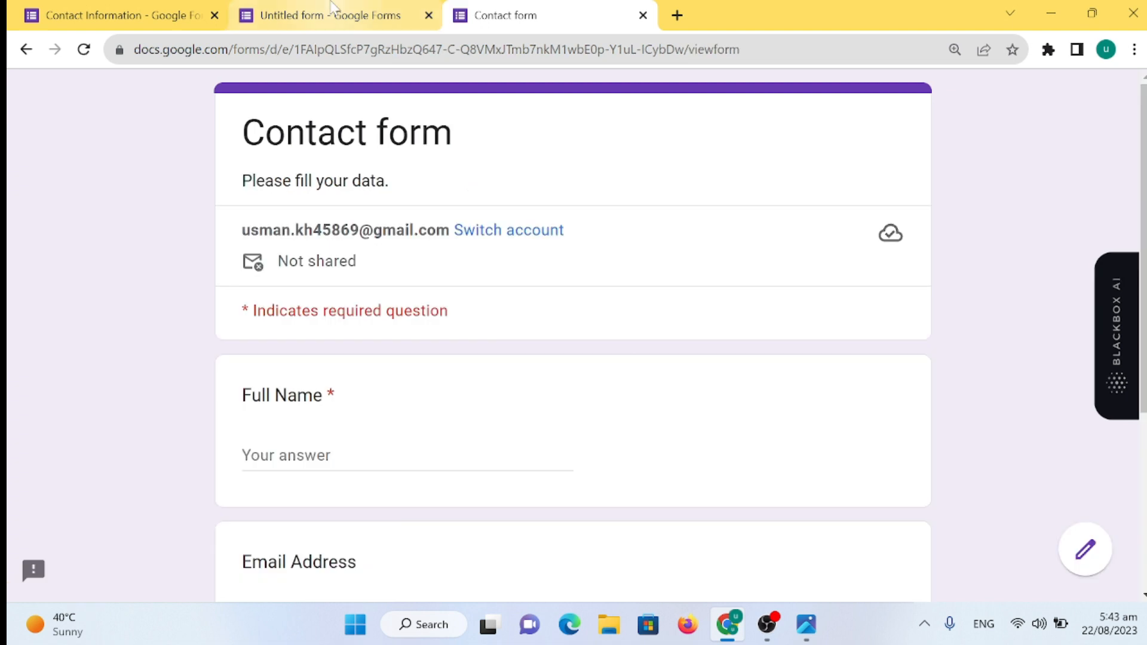
left_click(323, 15)
scroll(506, 479, "down", 5)
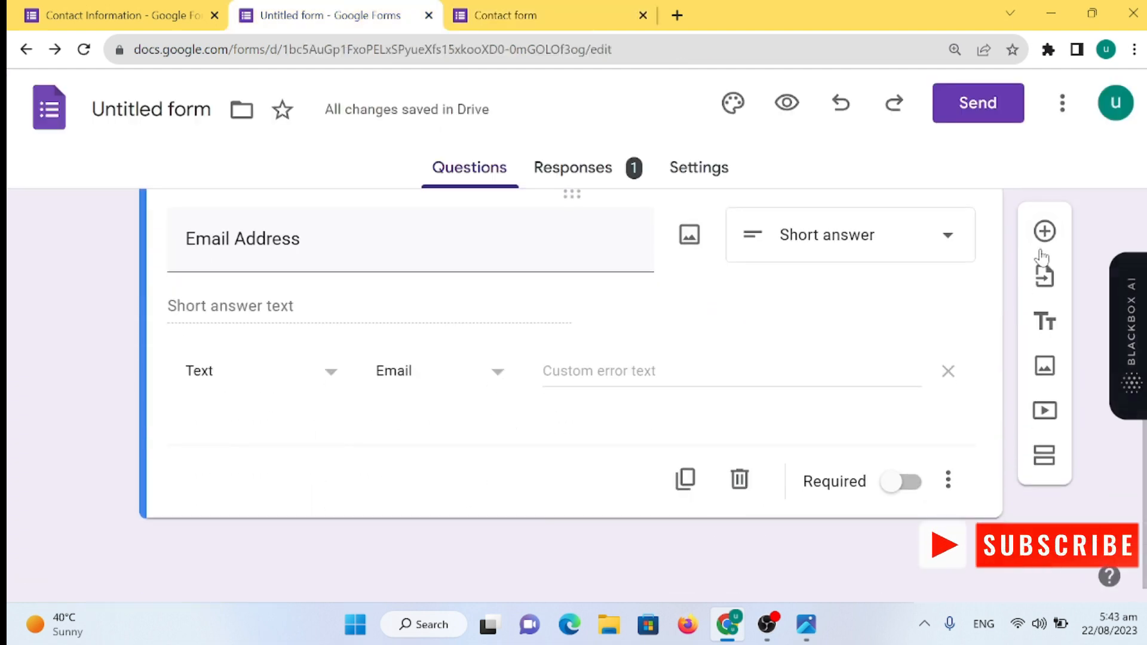
- Add a third question titled 'Address' as a Paragraph question
left_click(1047, 230)
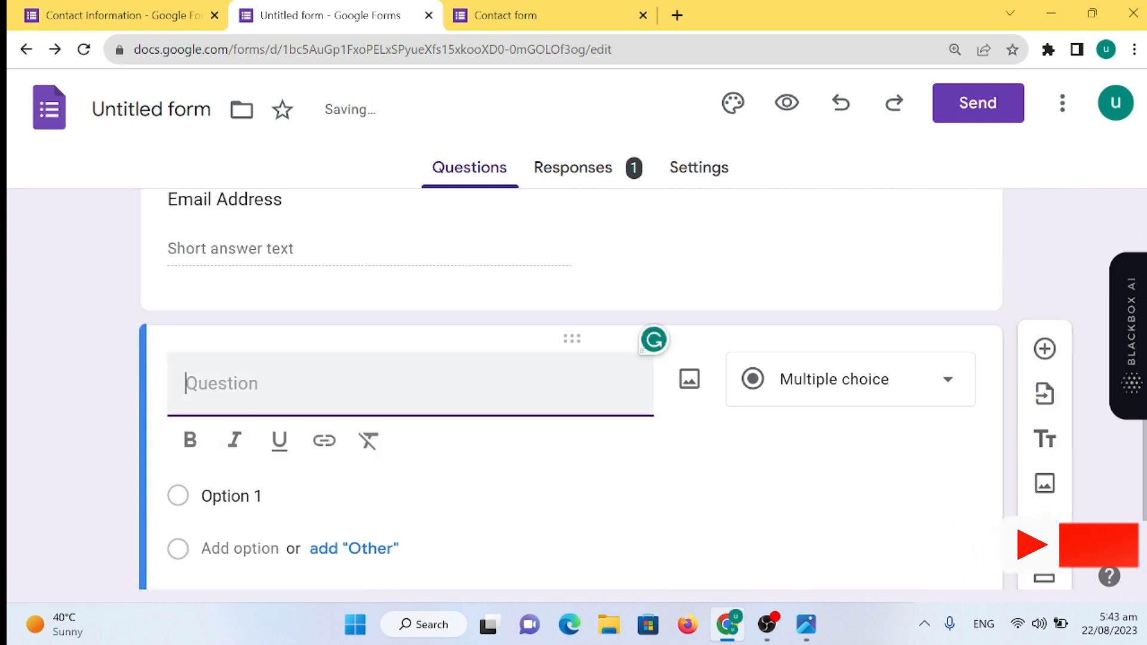
type("Address")
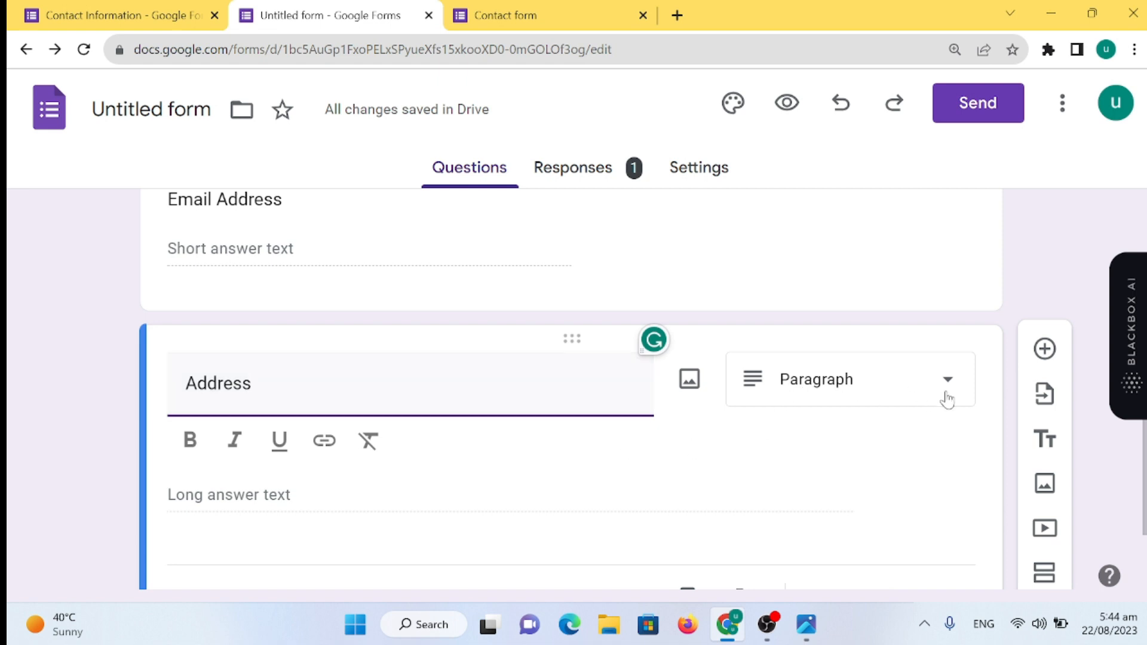
scroll(228, 335, "down", 2)
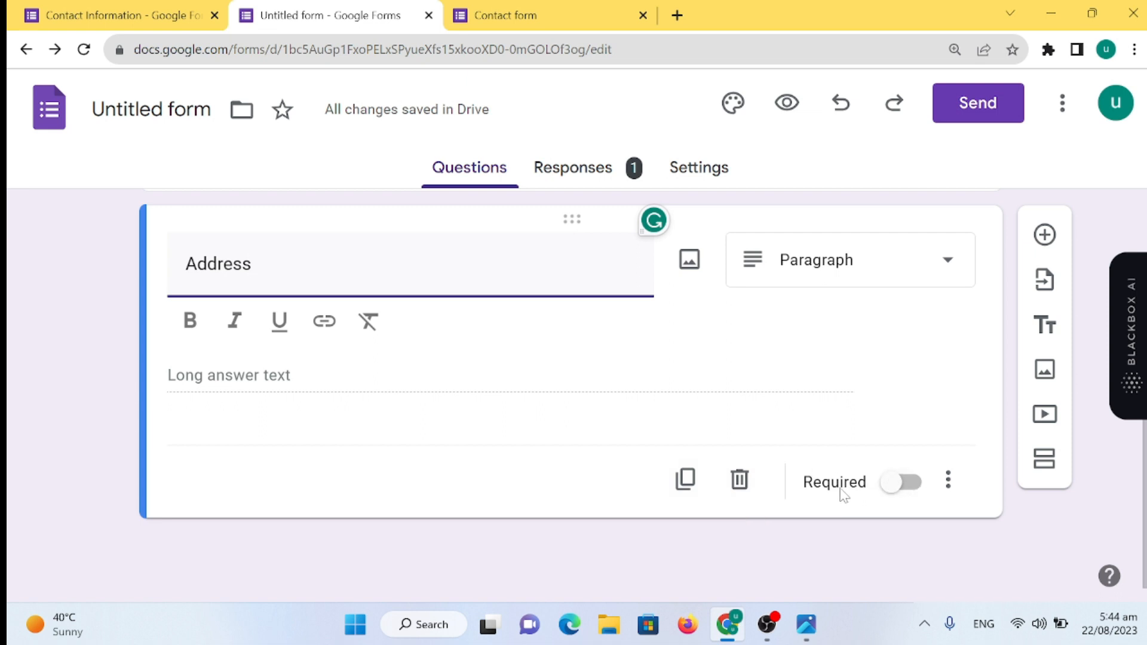
left_click(948, 480)
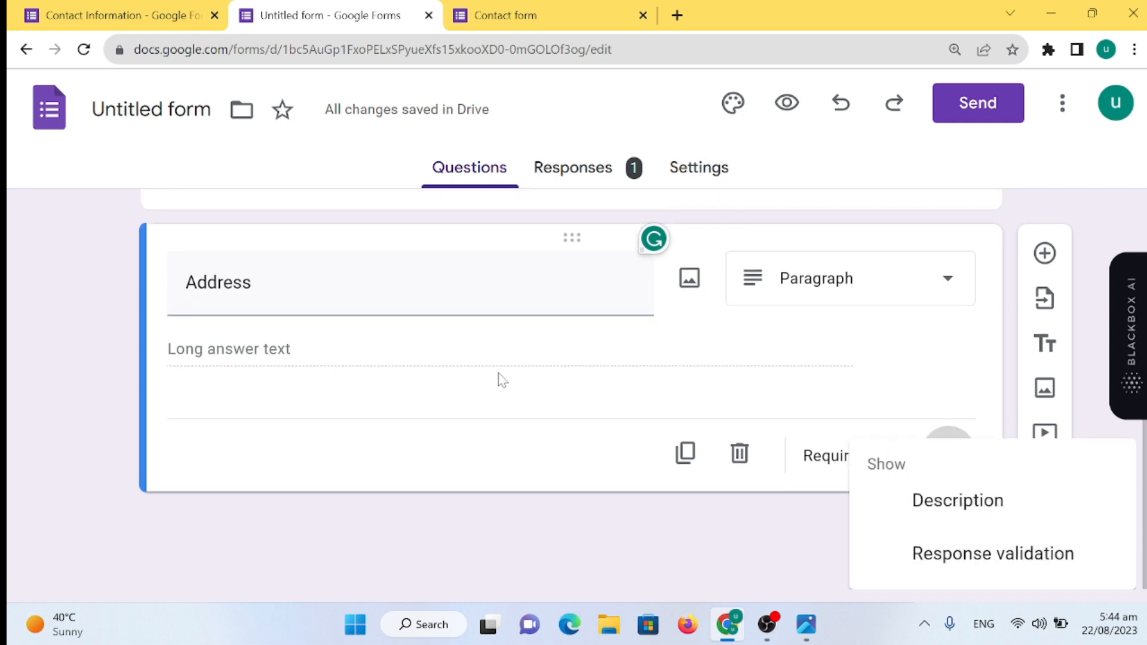
left_click(1010, 555)
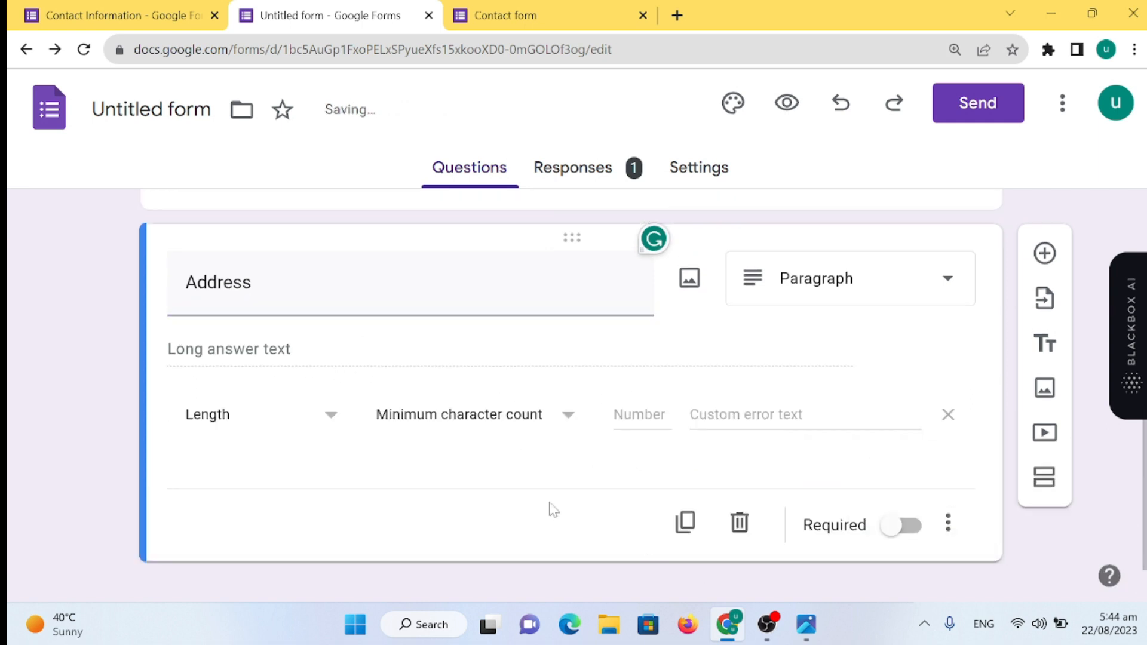
left_click(332, 429)
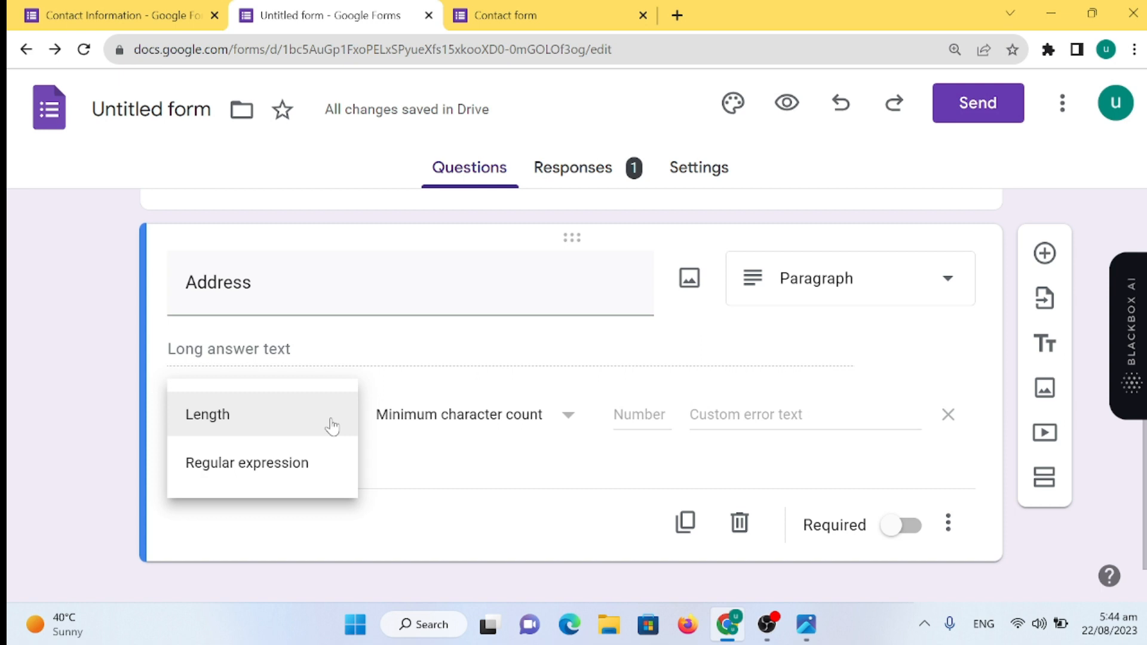
left_click(333, 427)
left_click(572, 431)
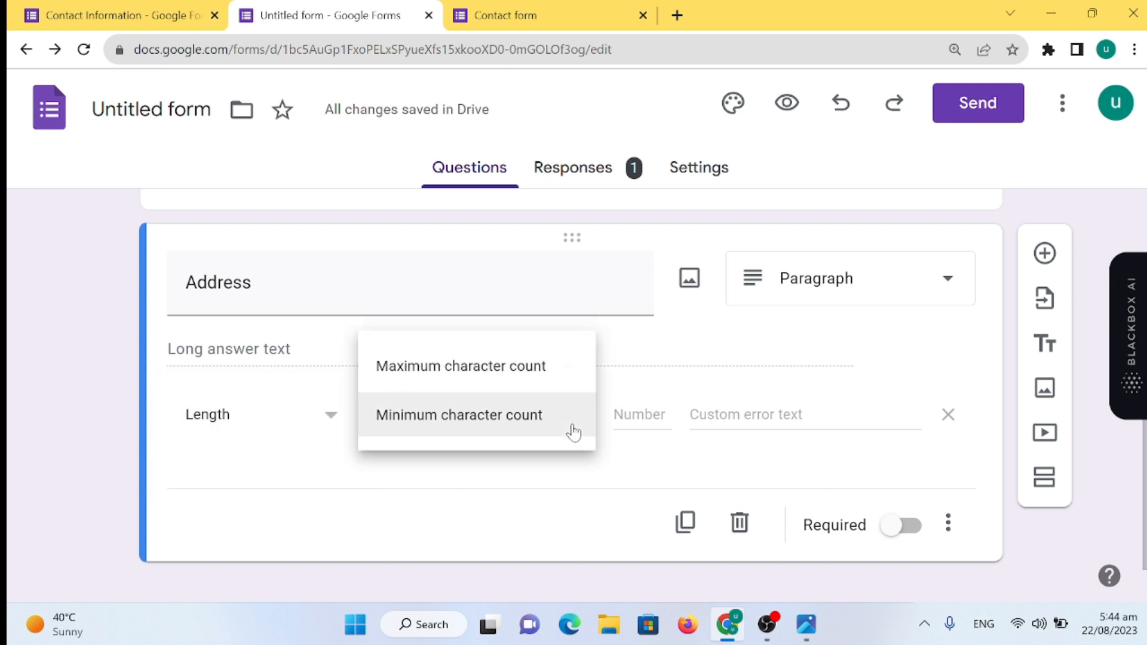
left_click(552, 504)
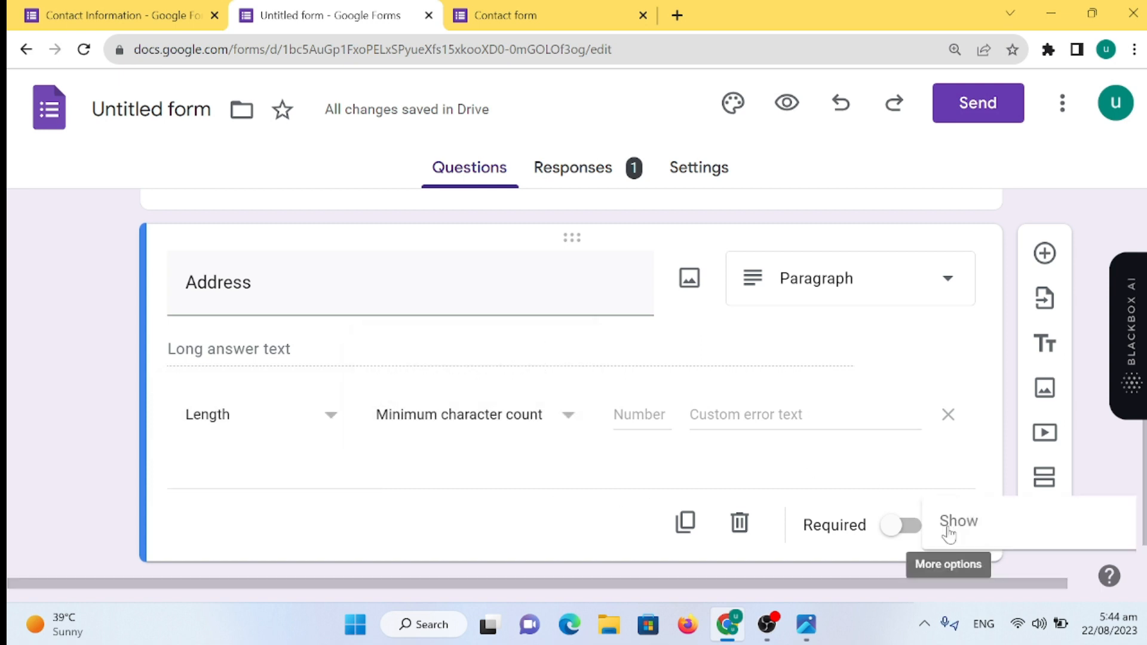
left_click(948, 525)
left_click(947, 499)
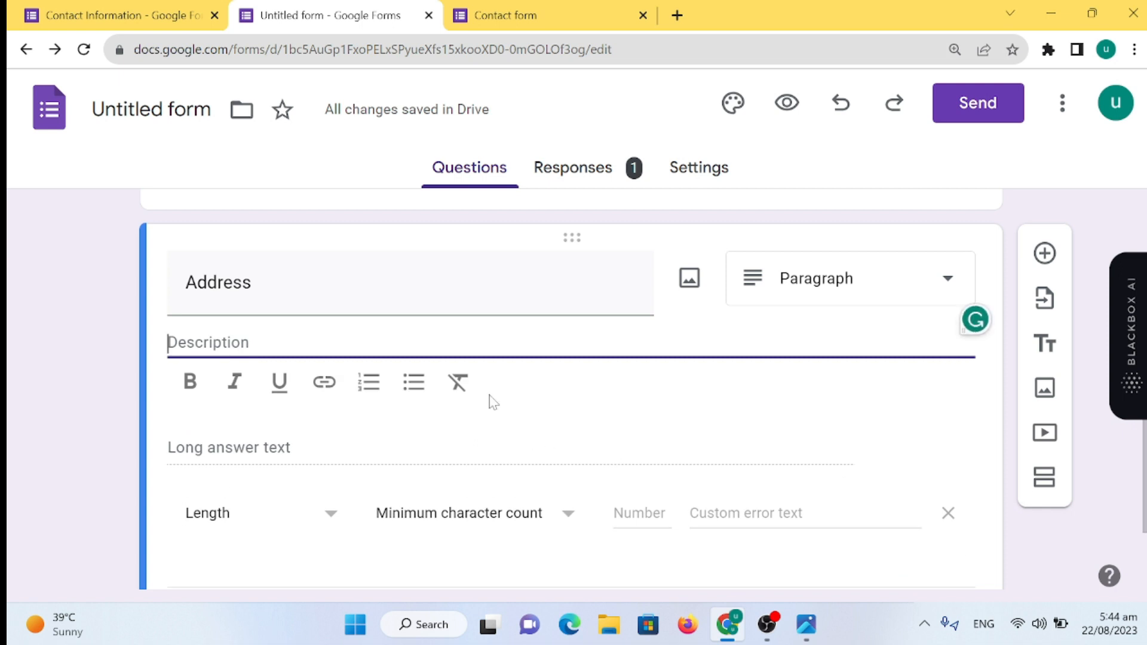
scroll(939, 435, "down", 1)
left_click(948, 424)
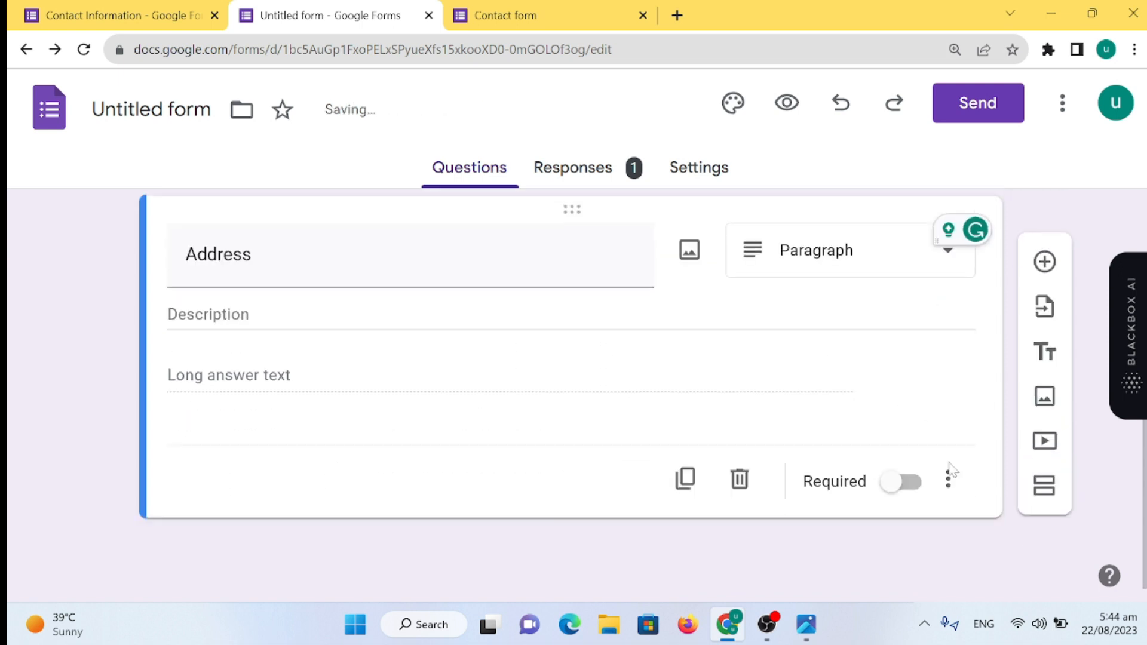
left_click(949, 478)
left_click(957, 481)
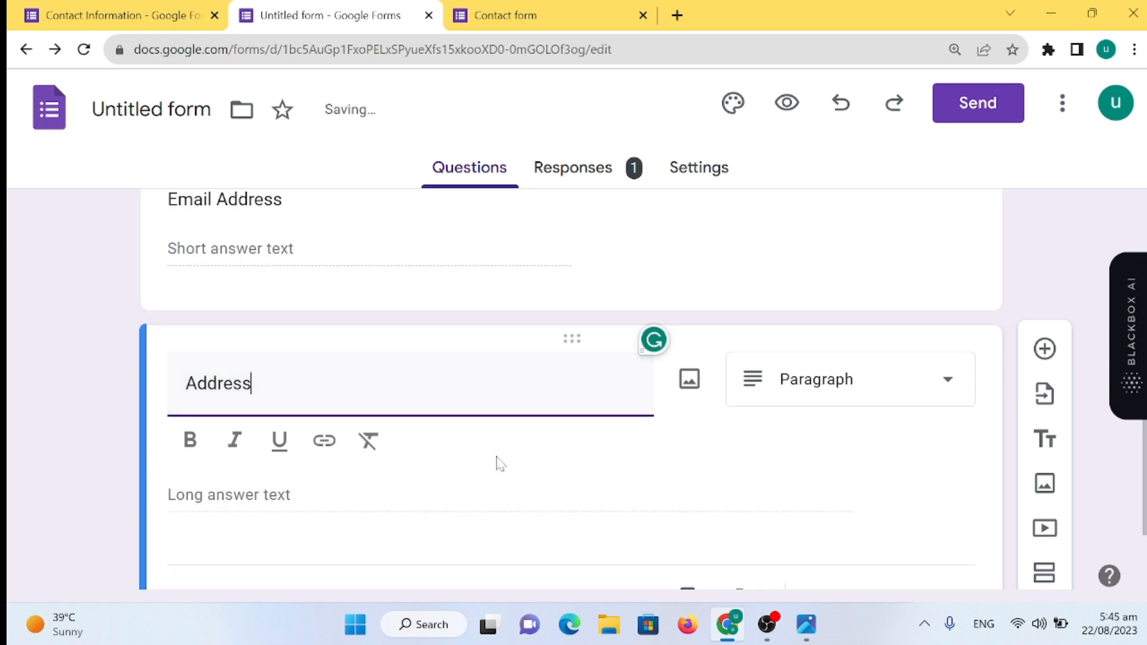
scroll(525, 429, "down", 2)
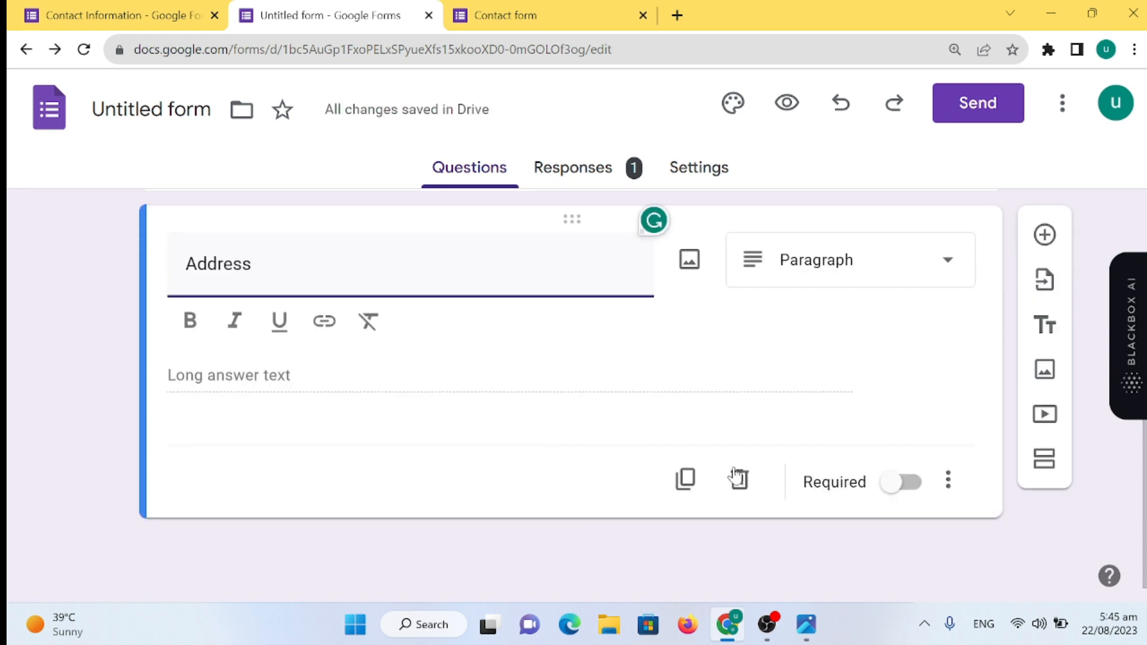
- Add a fourth question titled 'Contact number', keeping the Short answer type
left_click(1045, 232)
scroll(376, 442, "up", 10)
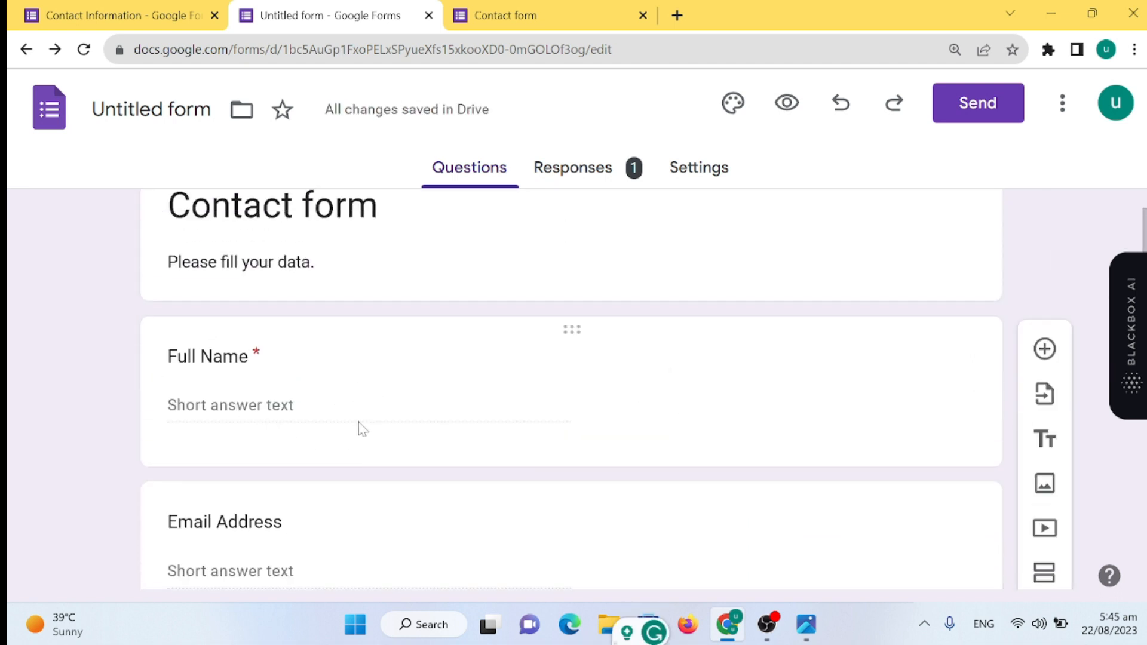
scroll(361, 427, "down", 2)
scroll(452, 472, "down", 4)
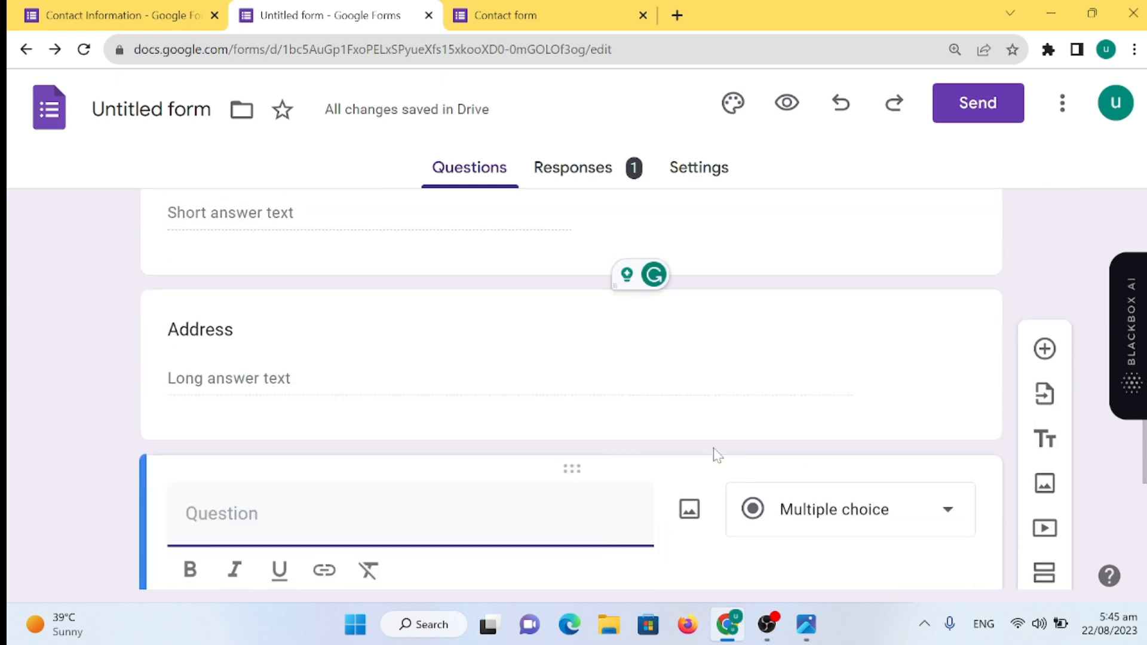
scroll(603, 317, "up", 2)
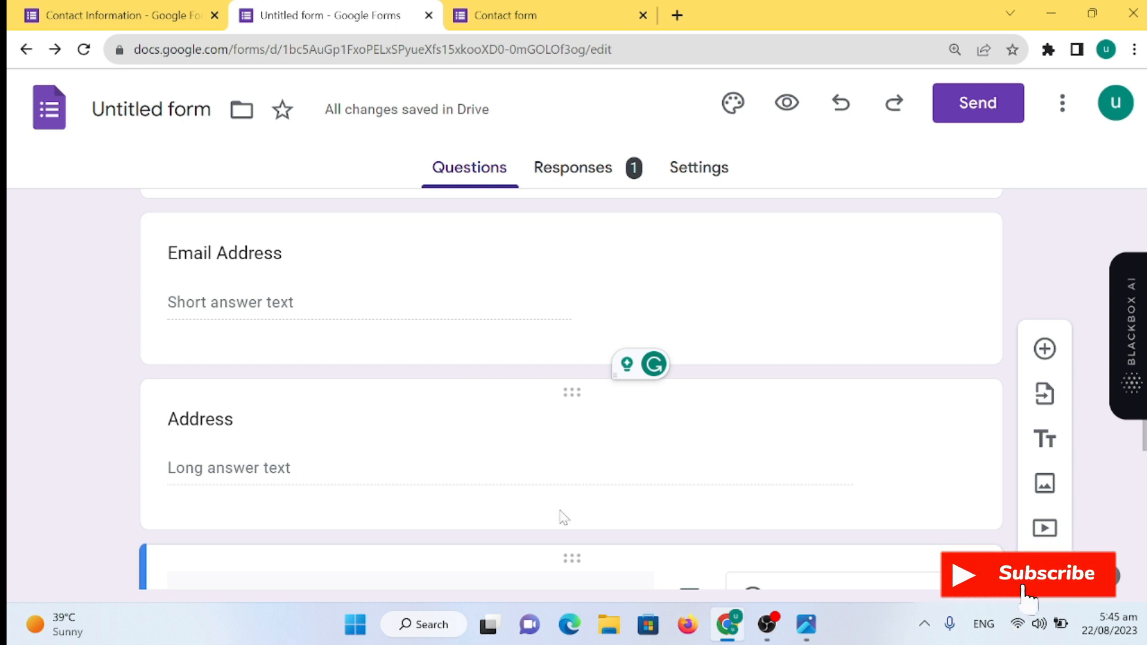
scroll(553, 515, "down", 2)
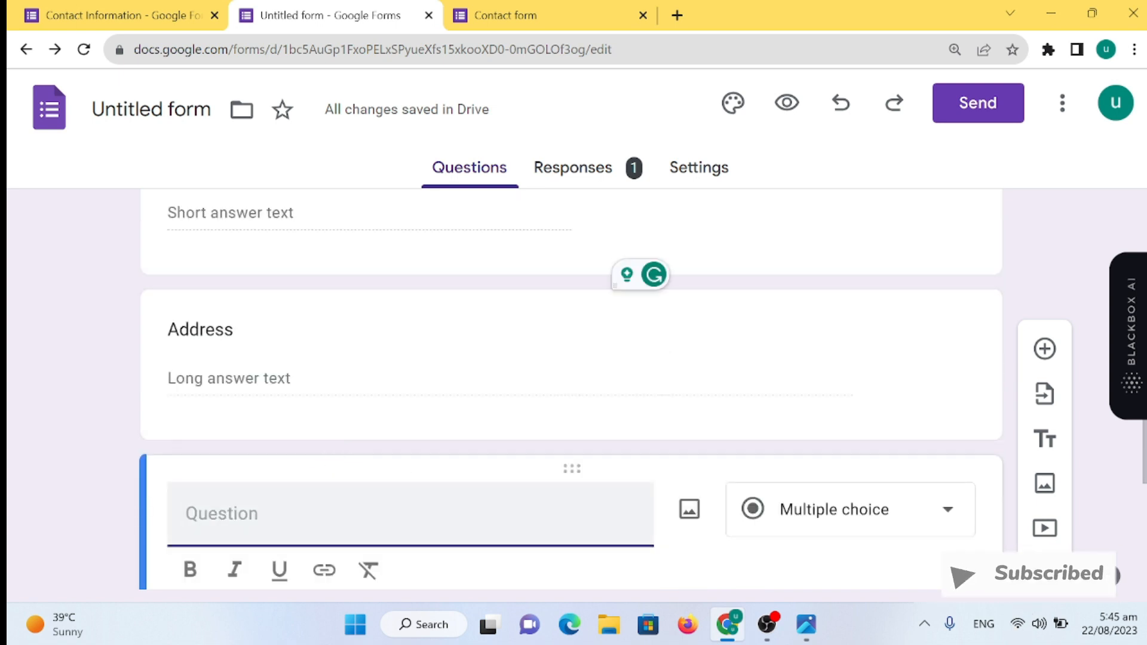
type("Contact number")
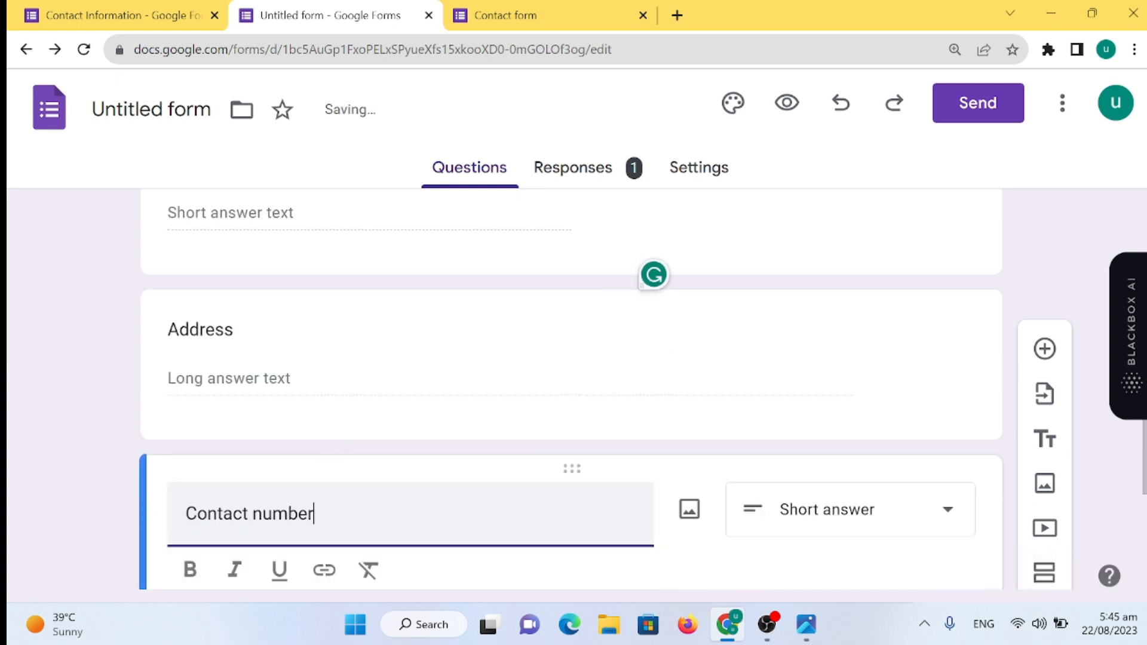
scroll(377, 494, "down", 3)
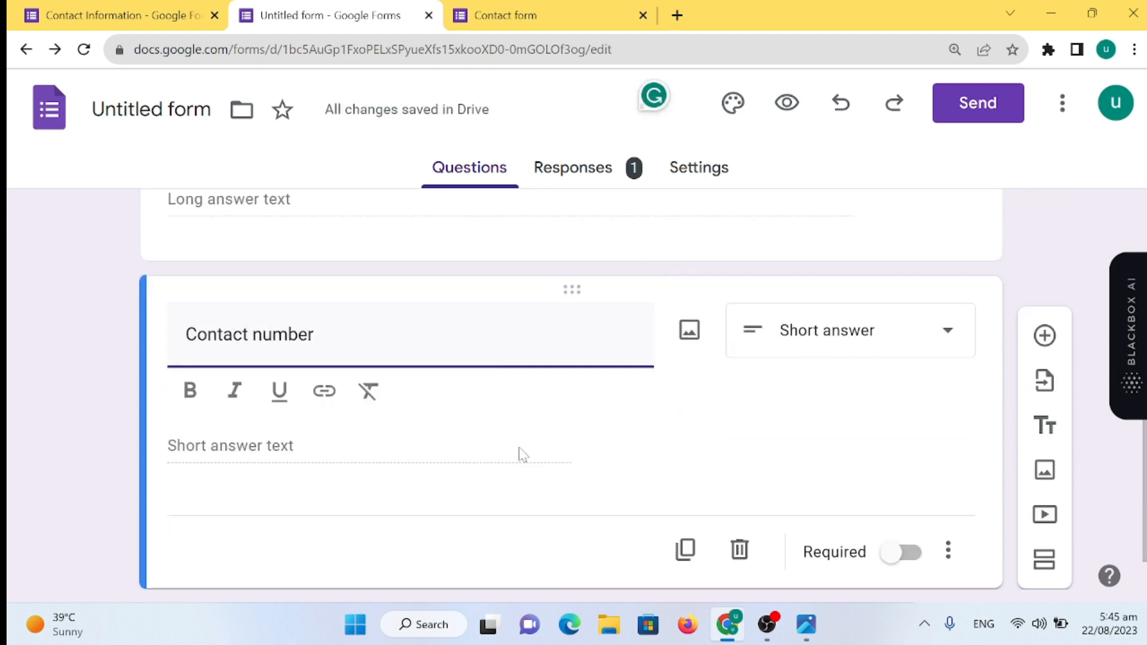
left_click(946, 350)
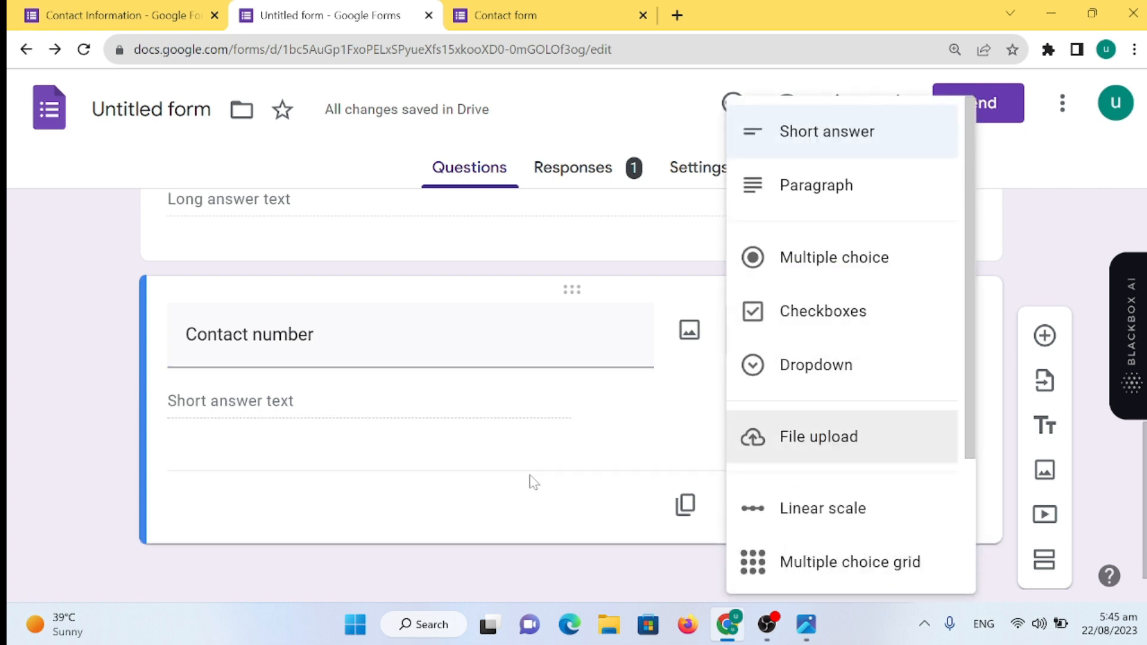
left_click(533, 482)
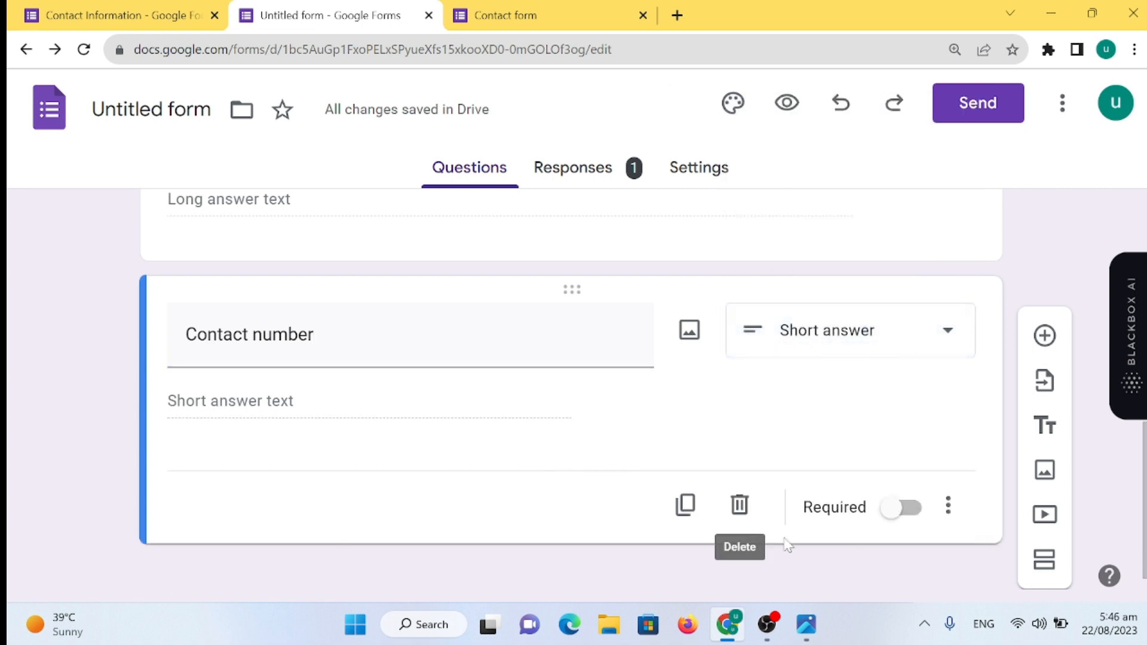
- Turn on Number response validation for the Contact number question
left_click(948, 505)
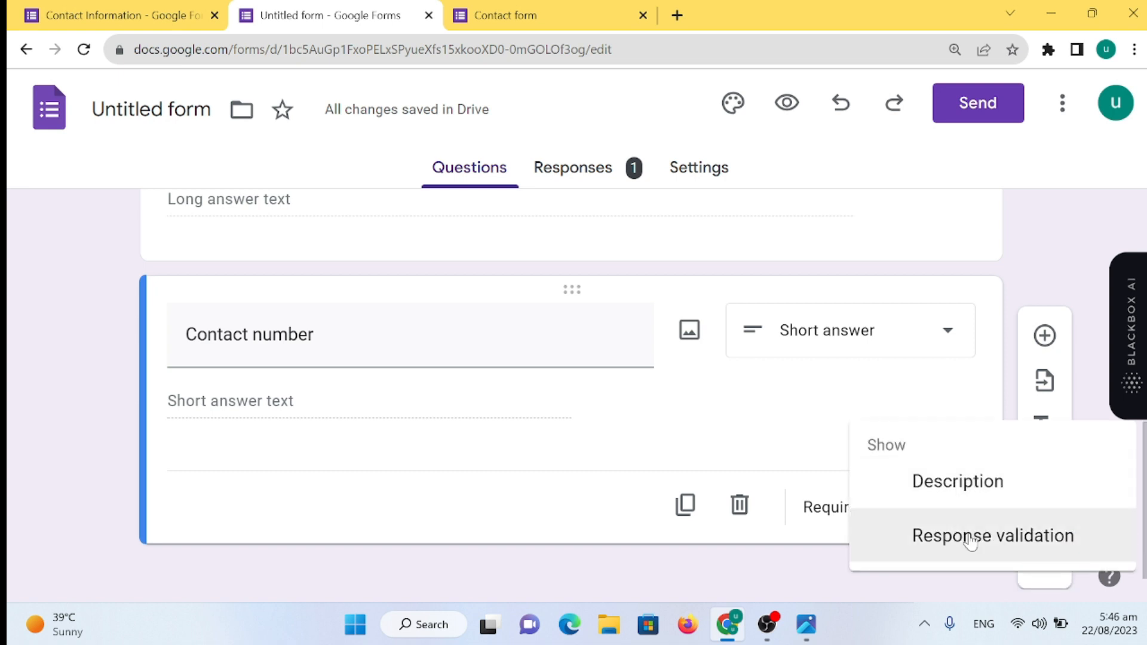
left_click(950, 539)
left_click(547, 467)
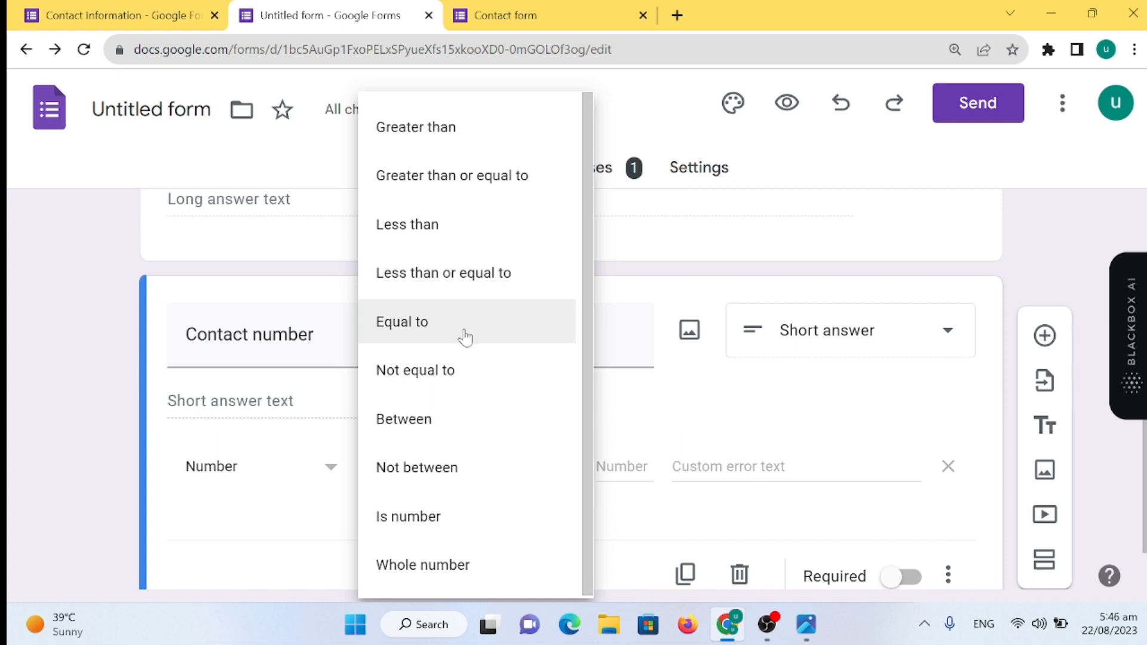
- Keep the Greater than condition, then preview the form and enter a test name and email
left_click(315, 405)
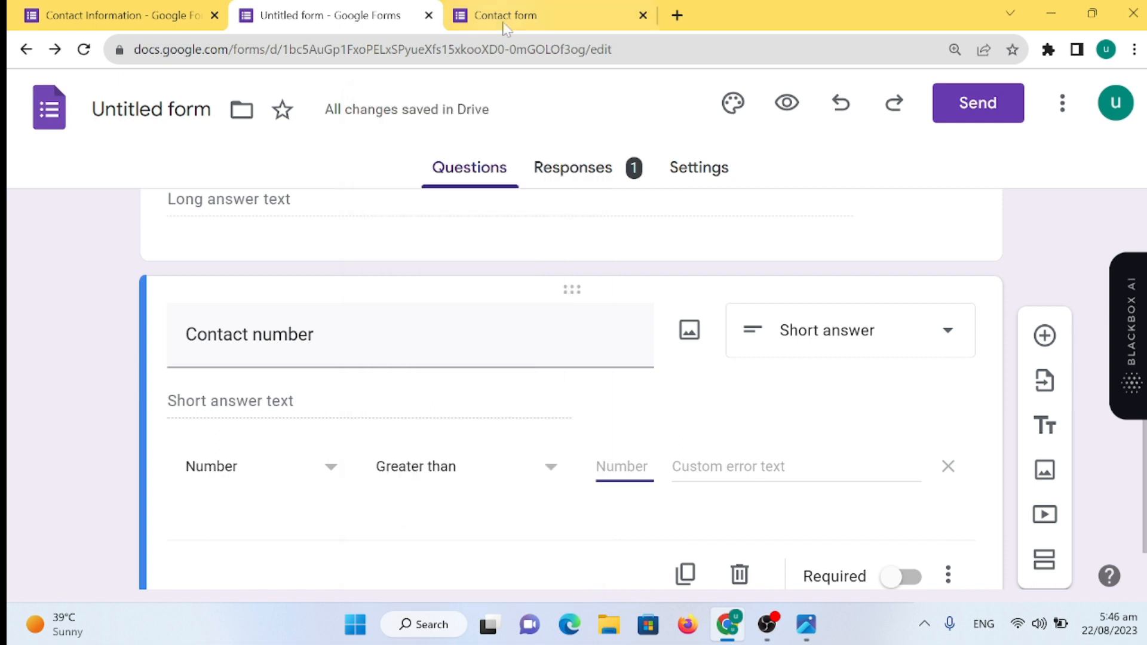
left_click(786, 102)
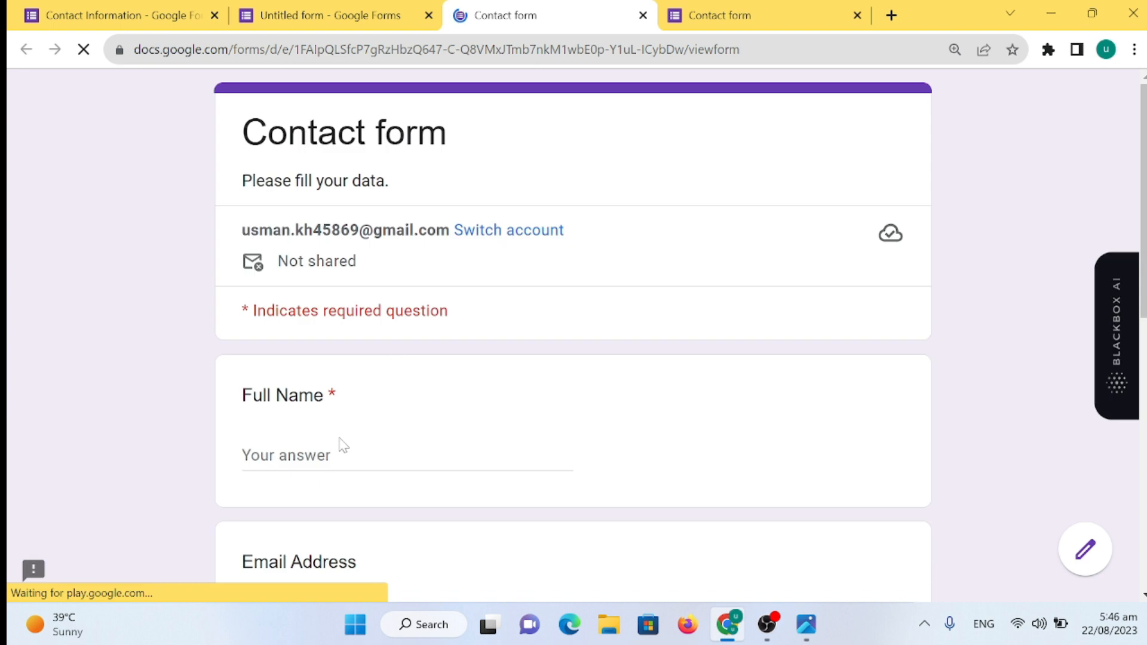
left_click(406, 459)
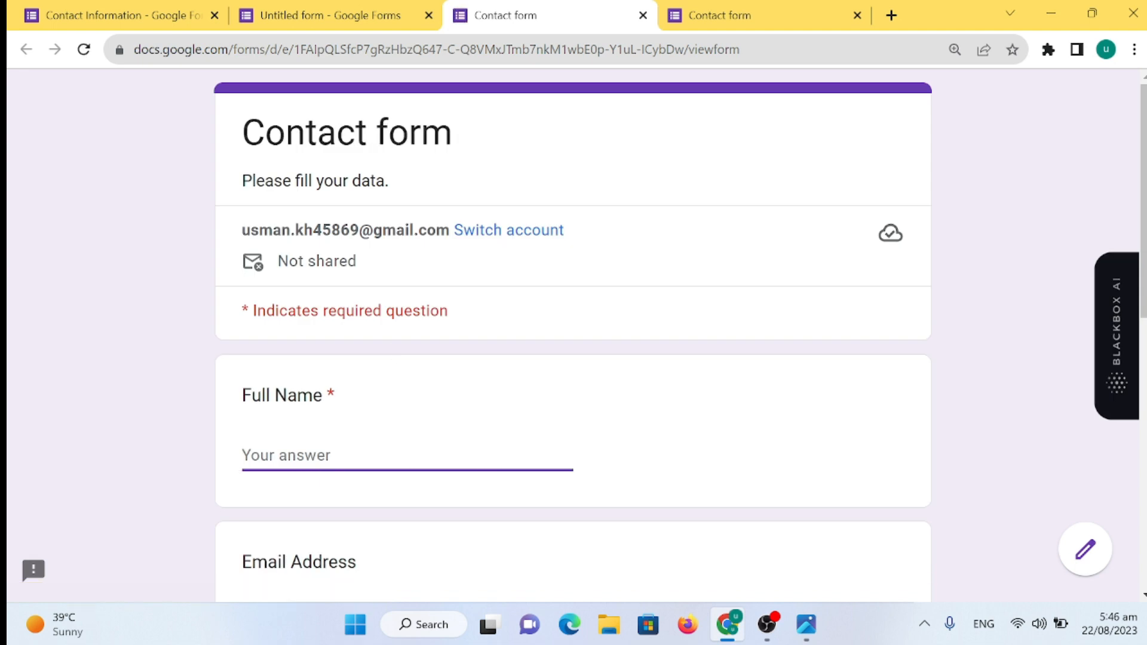
type("usman")
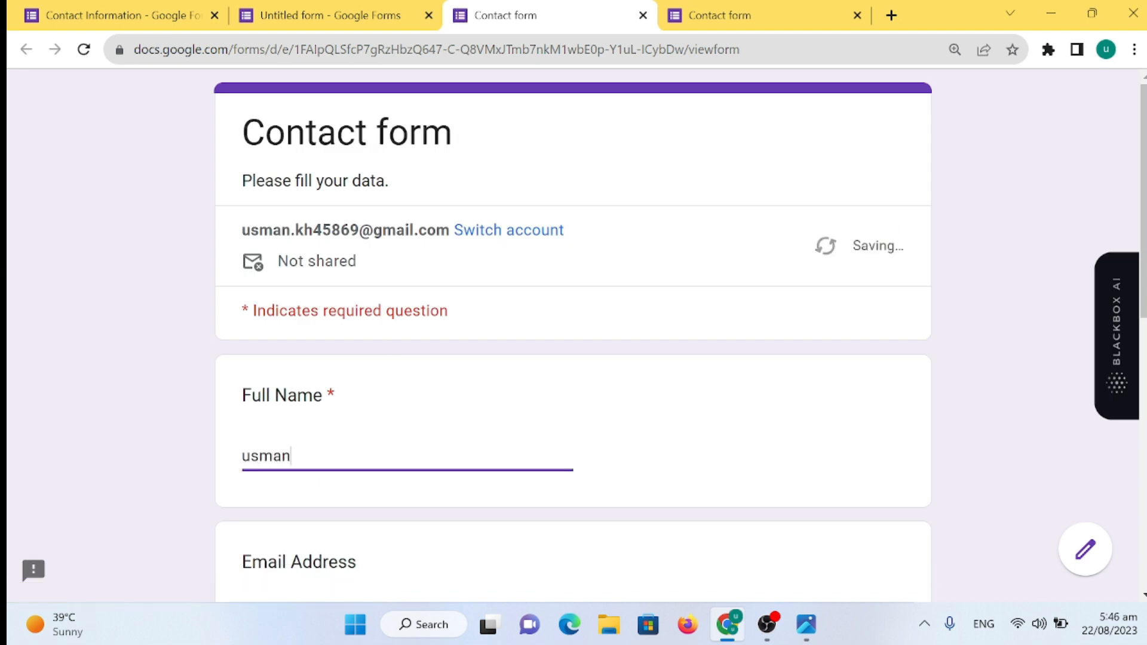
key("Tab")
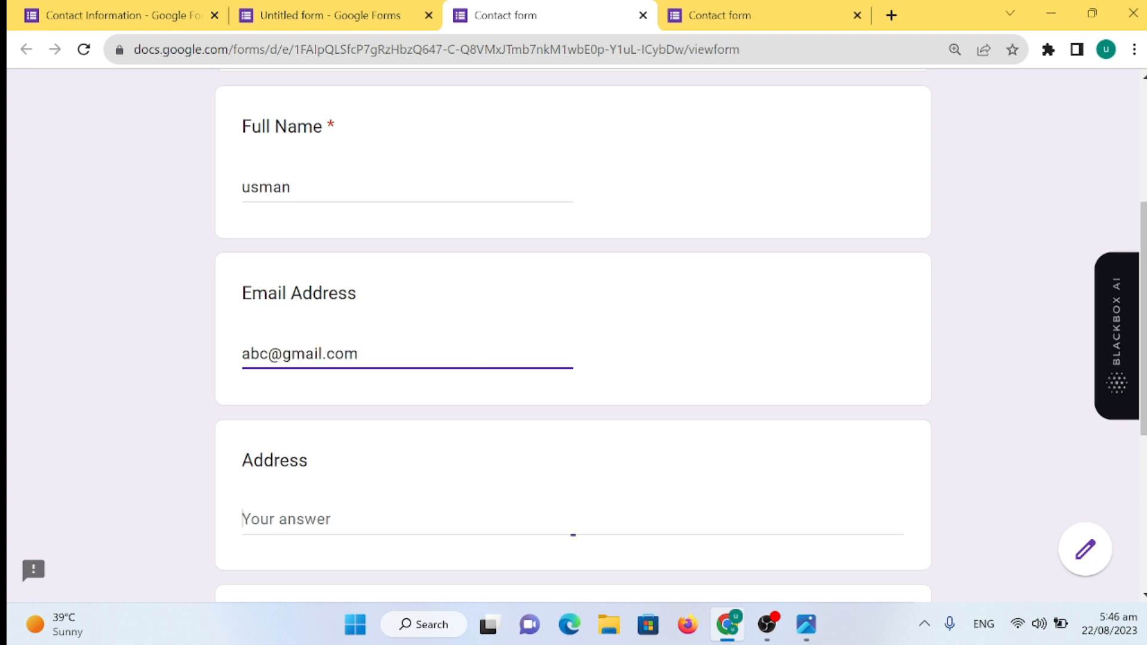
- Enter filler address text and a test contact number, then return to the editor
scroll(345, 508, "down", 1)
type("gbhvghhfv bvhg")
scroll(366, 535, "down", 1)
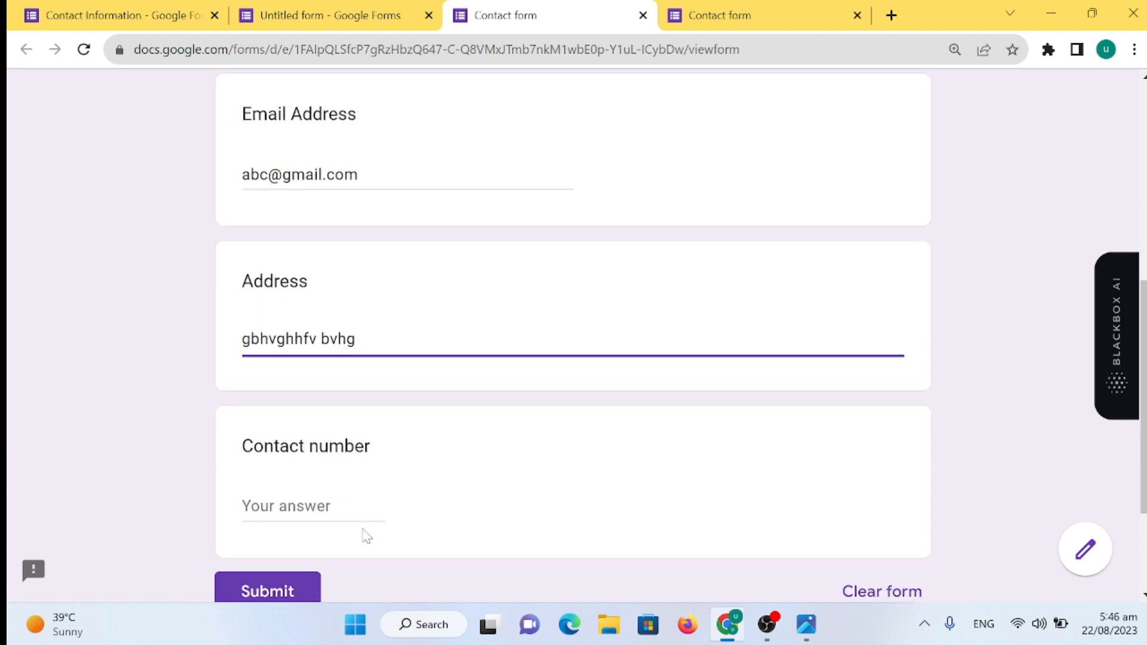
left_click(313, 506)
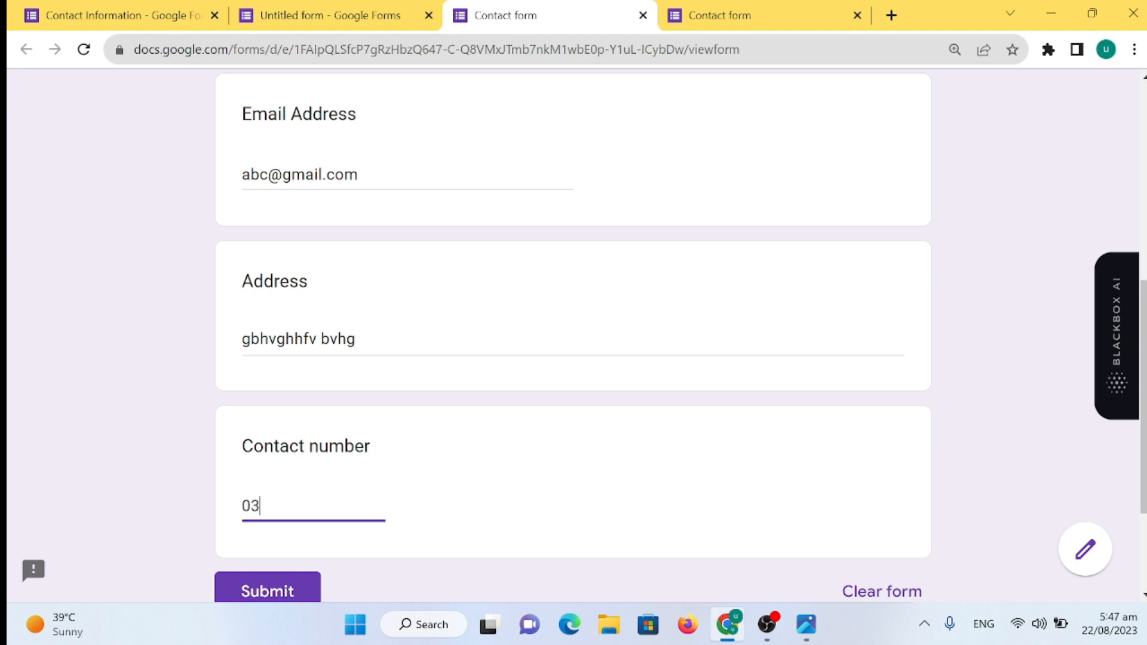
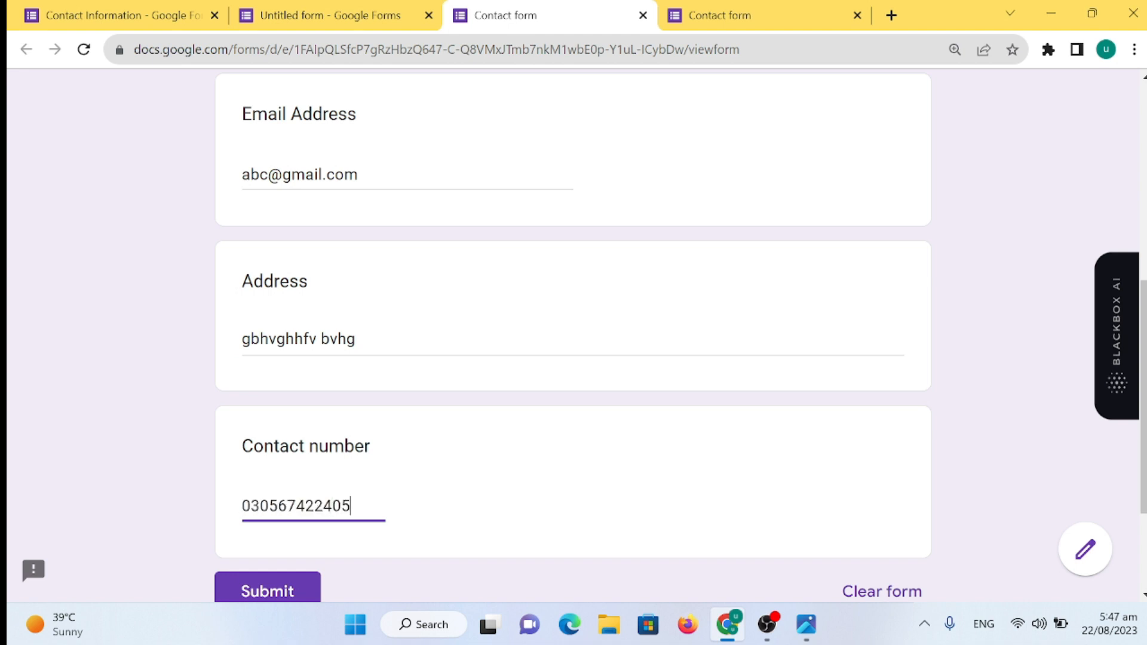
scroll(353, 536, "down", 2)
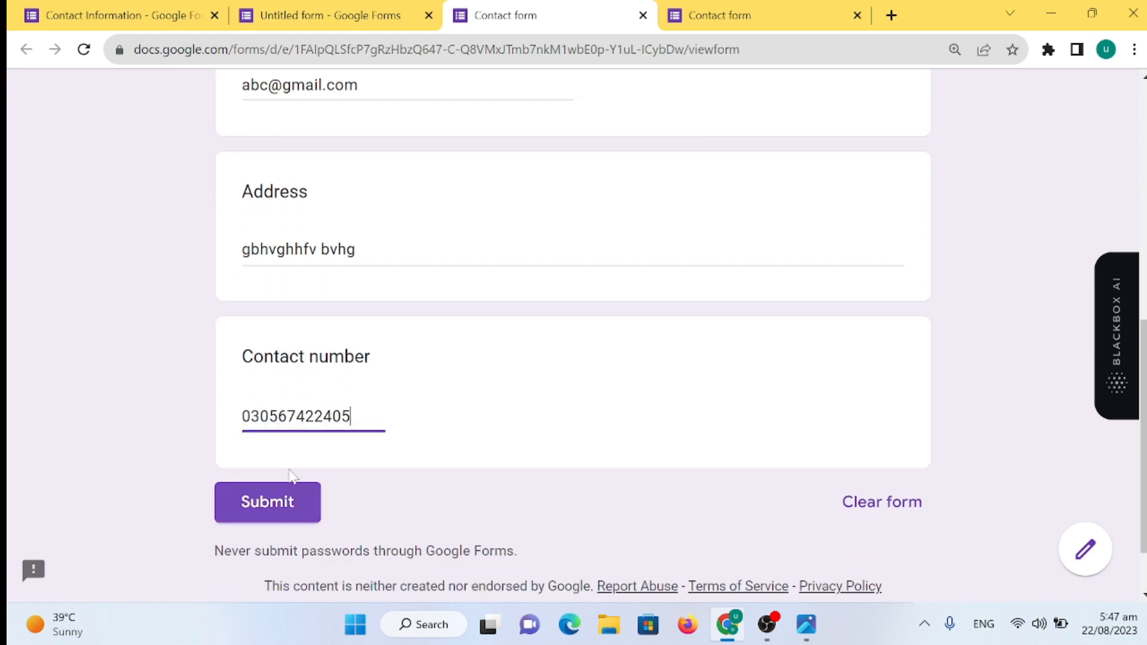
left_click(353, 15)
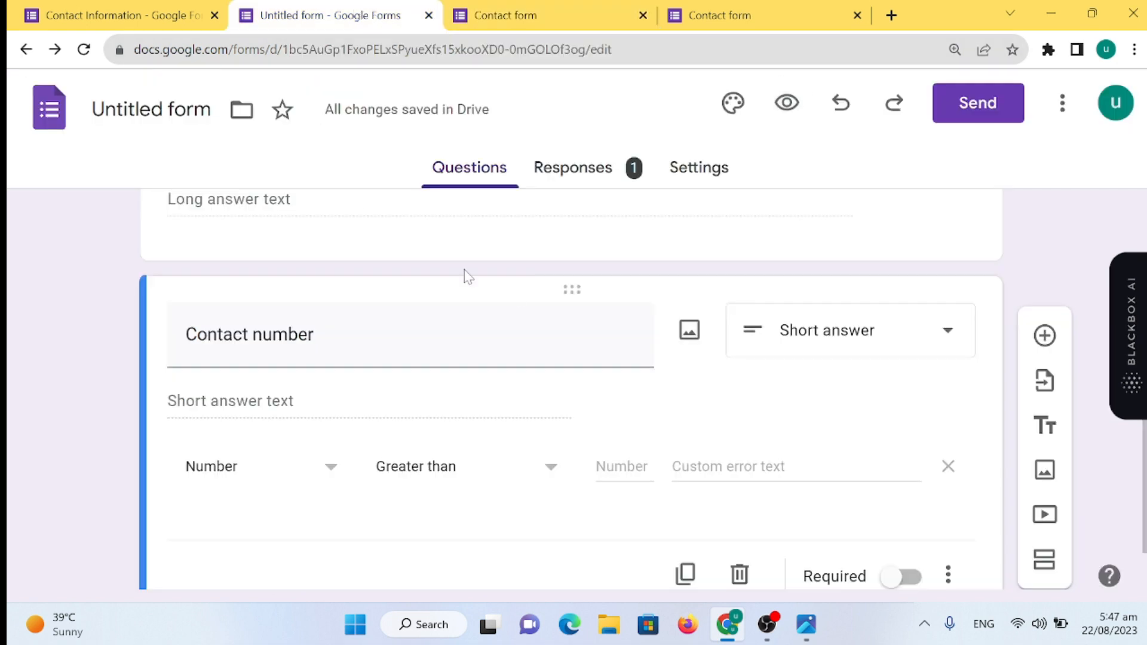
- Make Contact number required and add a fifth question titled 'Comment' as a Paragraph question
scroll(802, 478, "down", 2)
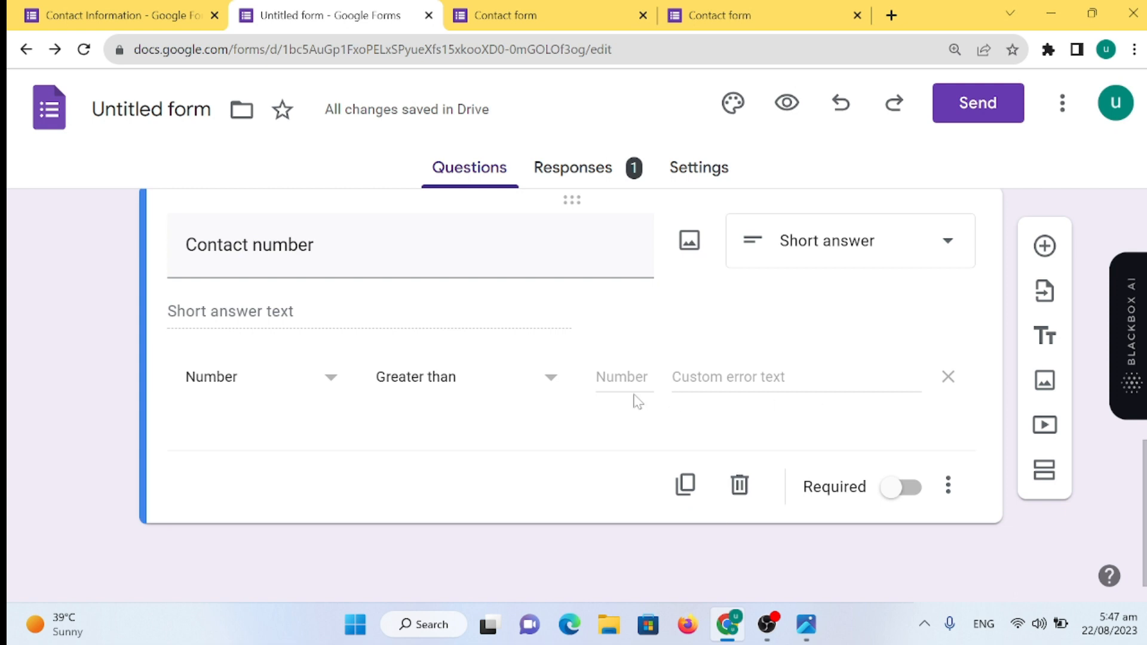
left_click(883, 499)
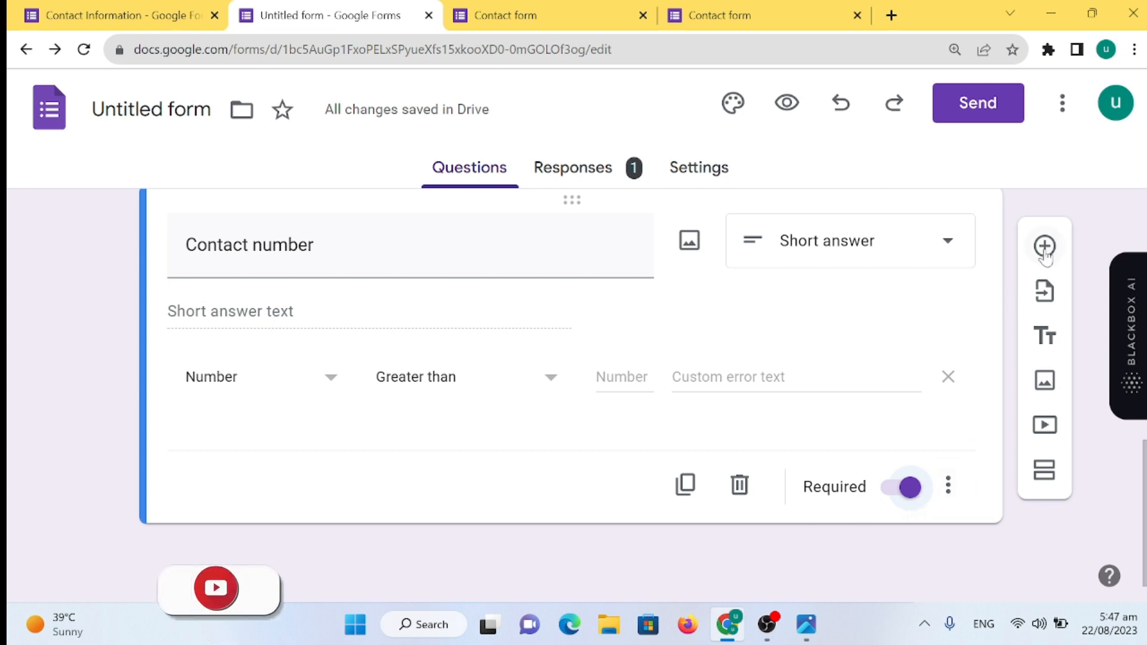
left_click(1063, 251)
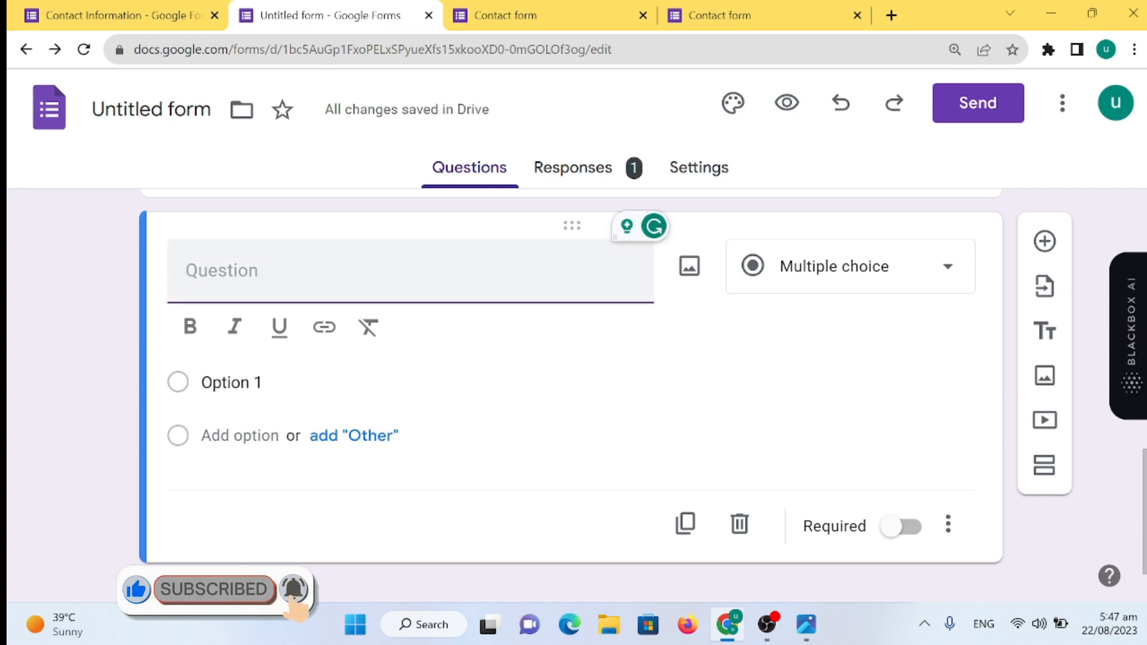
type("Comment")
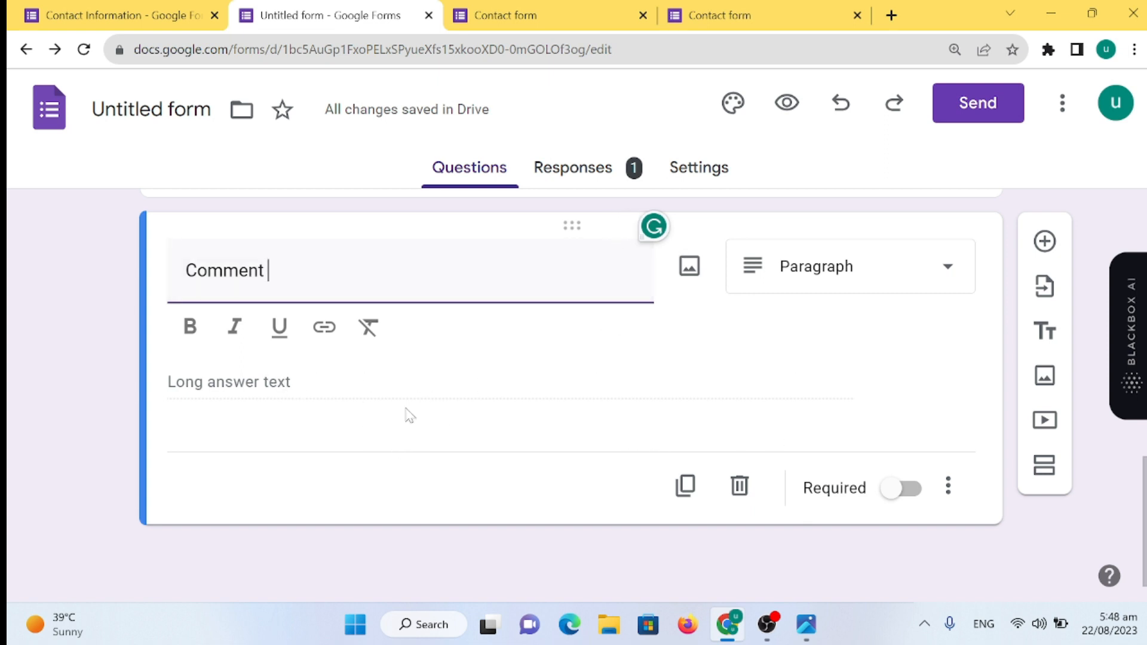
scroll(673, 415, "up", 10)
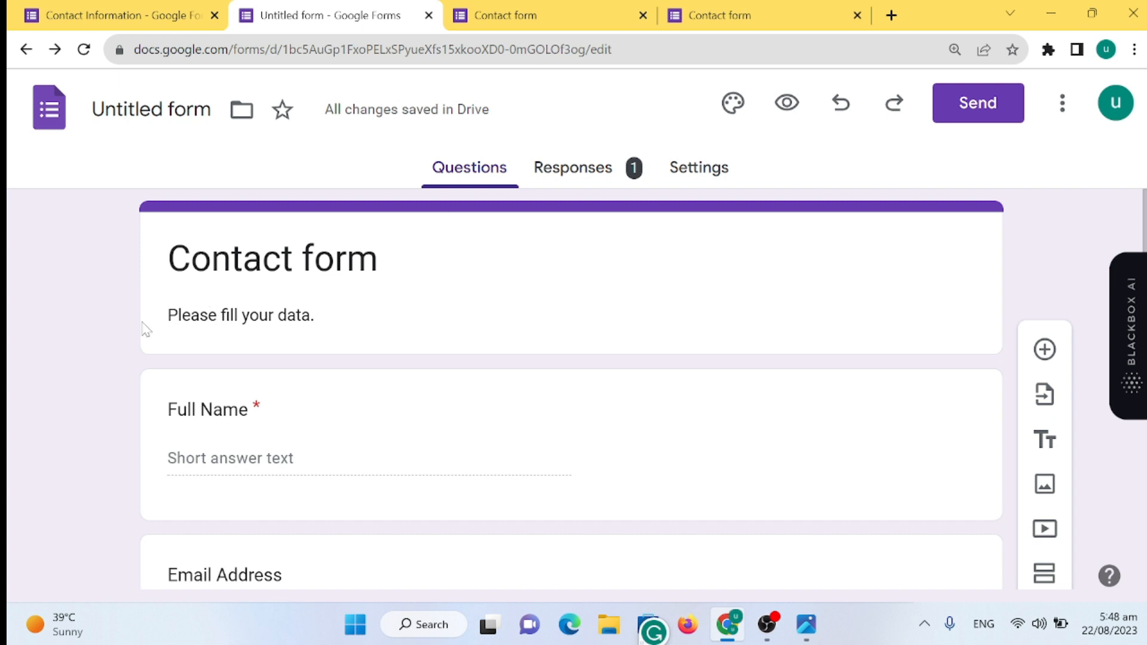
- In the theme settings, set the question font to Playfair Display and leave the header font unchanged
left_click(733, 103)
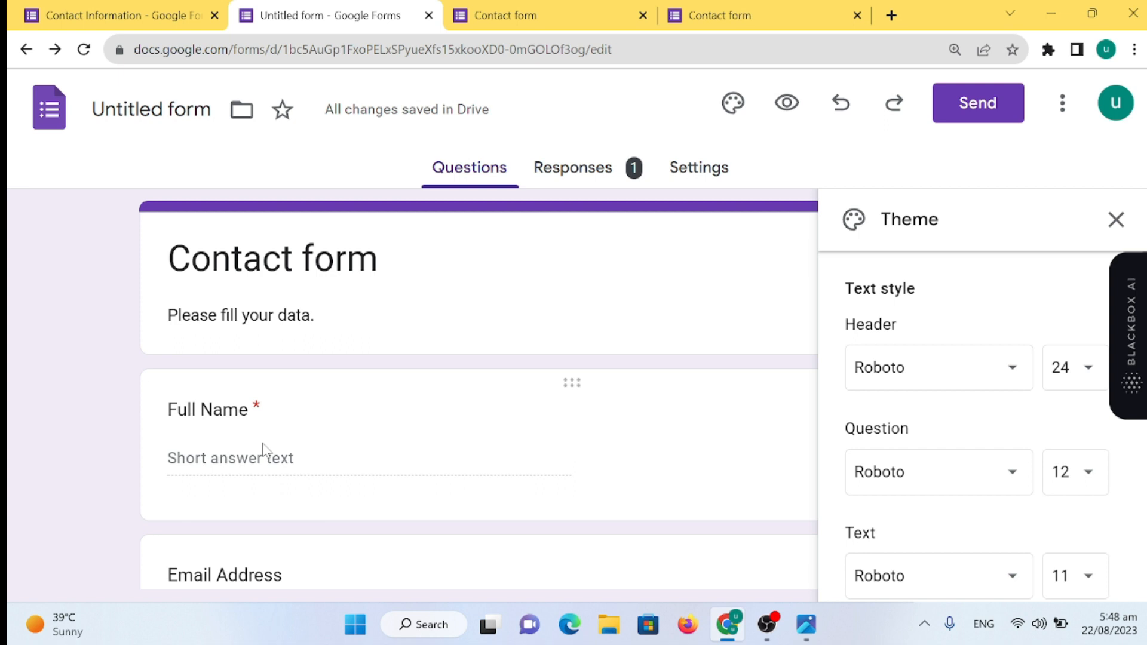
left_click(993, 376)
mouse_move(978, 478)
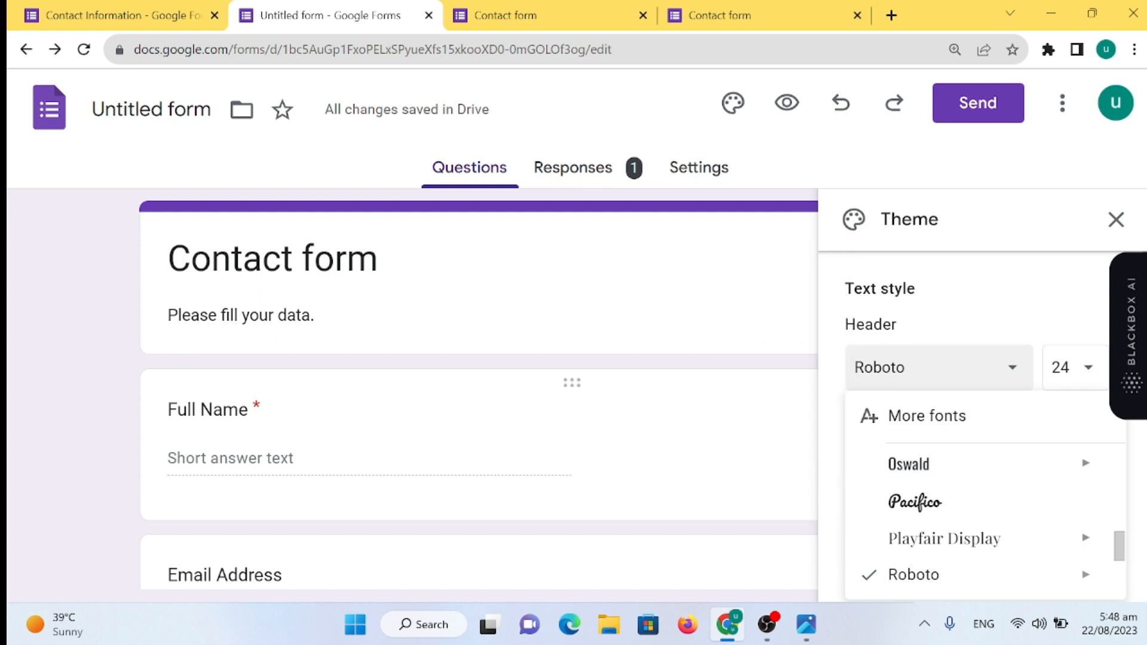
left_click(705, 445)
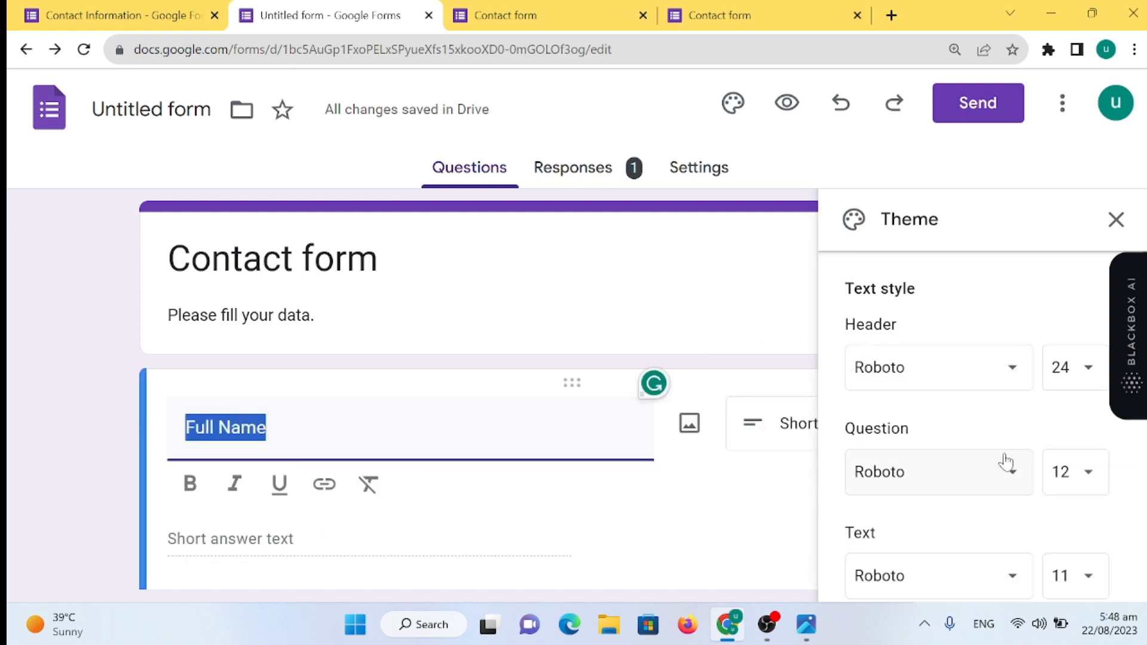
left_click(1022, 377)
left_click(910, 394)
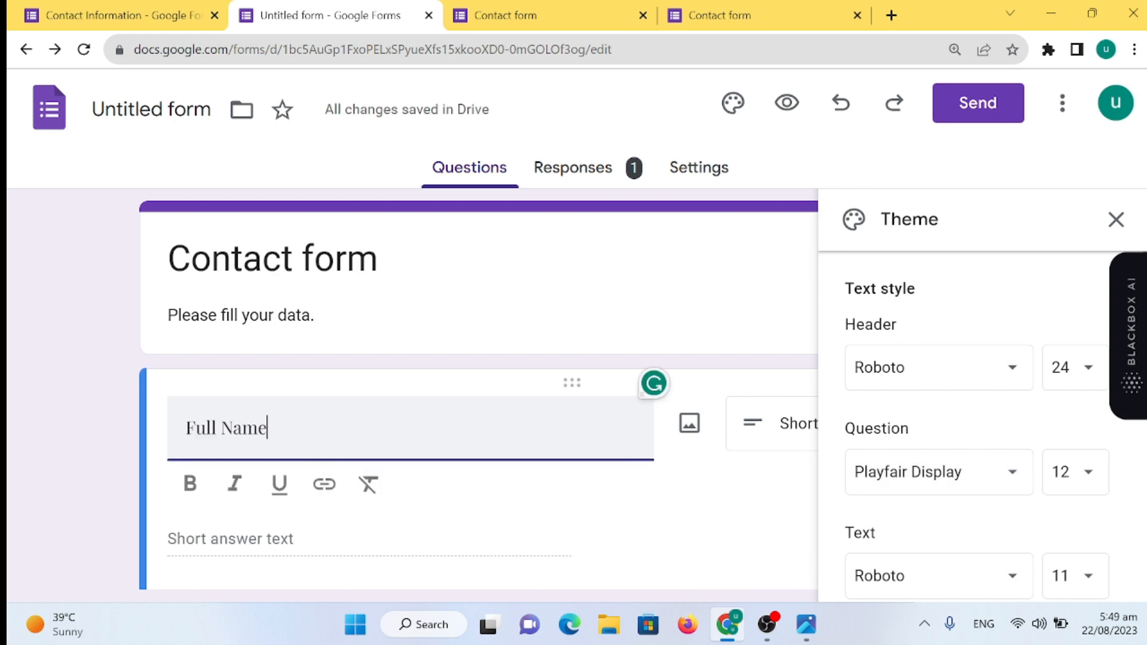
- Bring up the Select Header image picker from the Header section
scroll(942, 514, "down", 5)
scroll(942, 514, "down", 1)
scroll(952, 394, "up", 3)
scroll(952, 394, "down", 3)
scroll(956, 417, "up", 3)
left_click(950, 431)
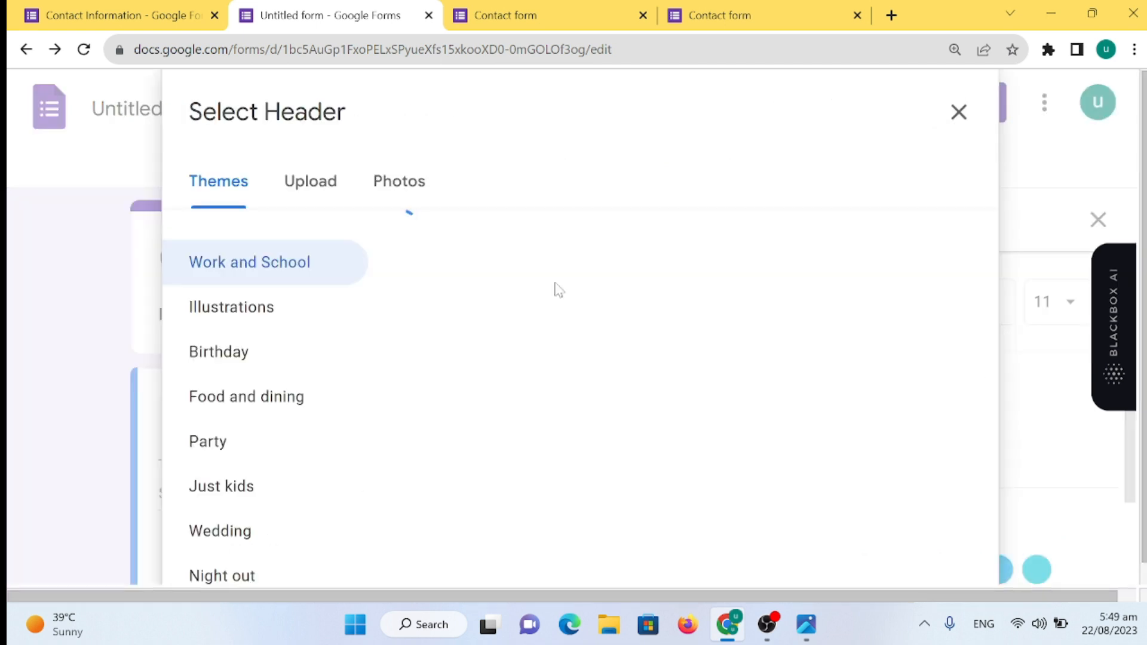
- Insert the grass and running legs image from Themes as the form header
scroll(747, 346, "down", 6)
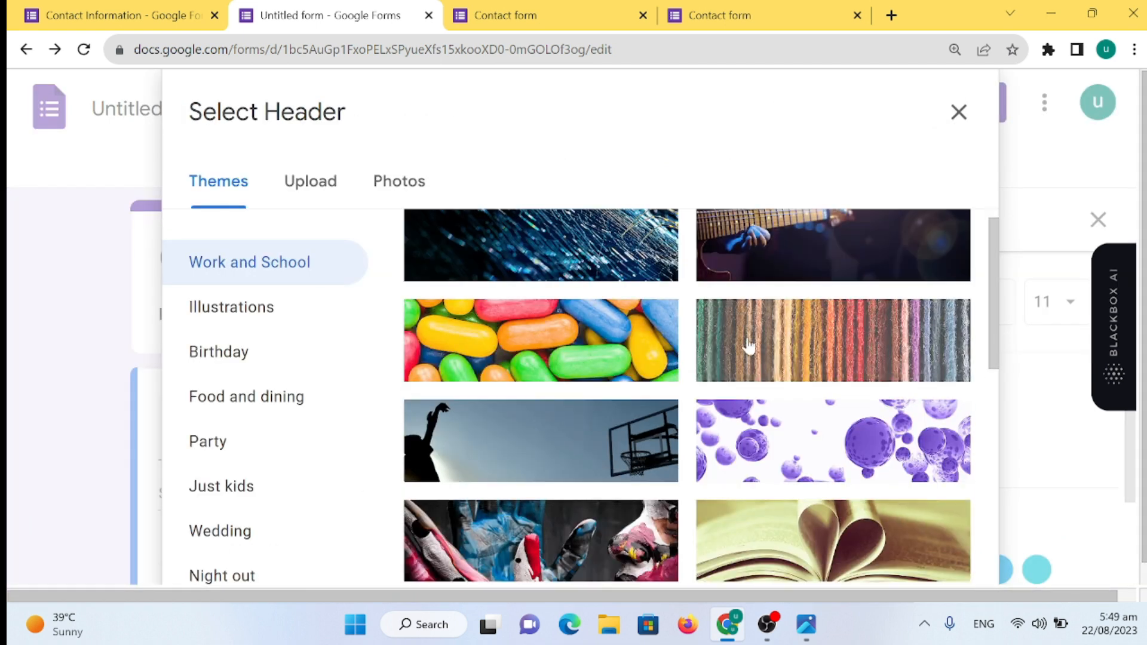
scroll(747, 345, "down", 15)
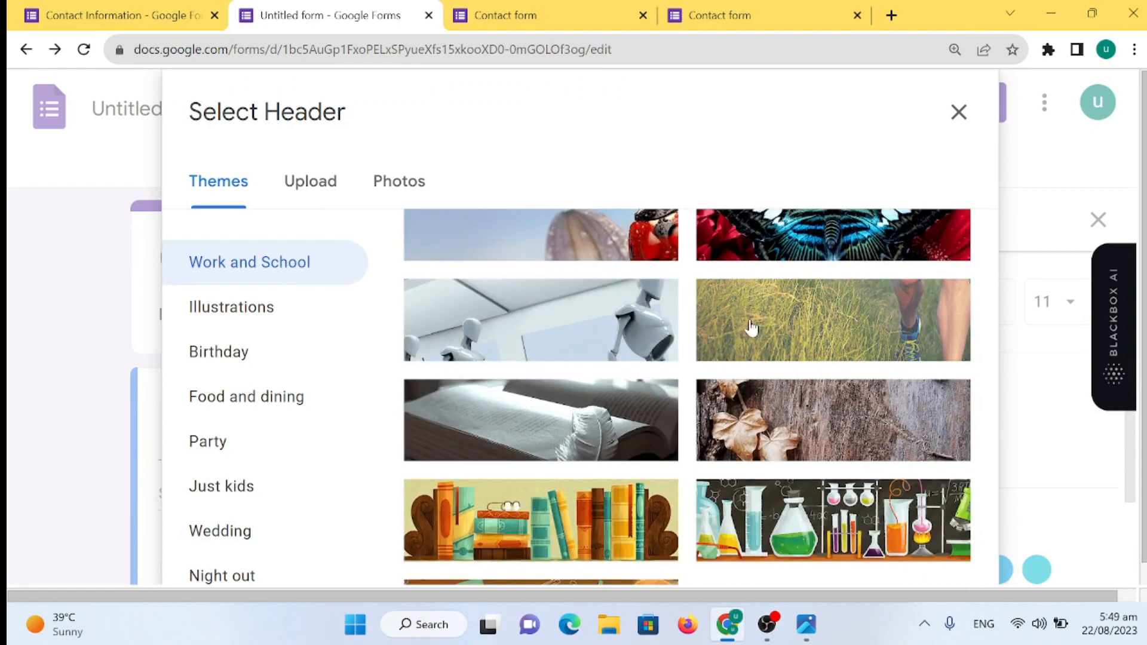
left_click(828, 311)
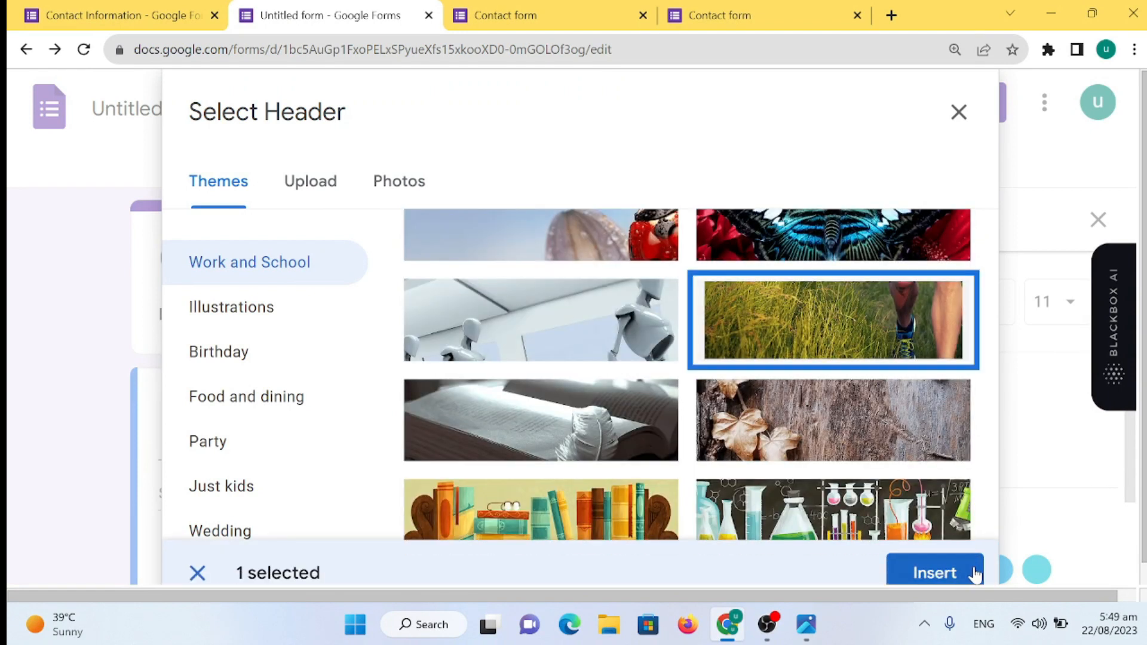
left_click(942, 571)
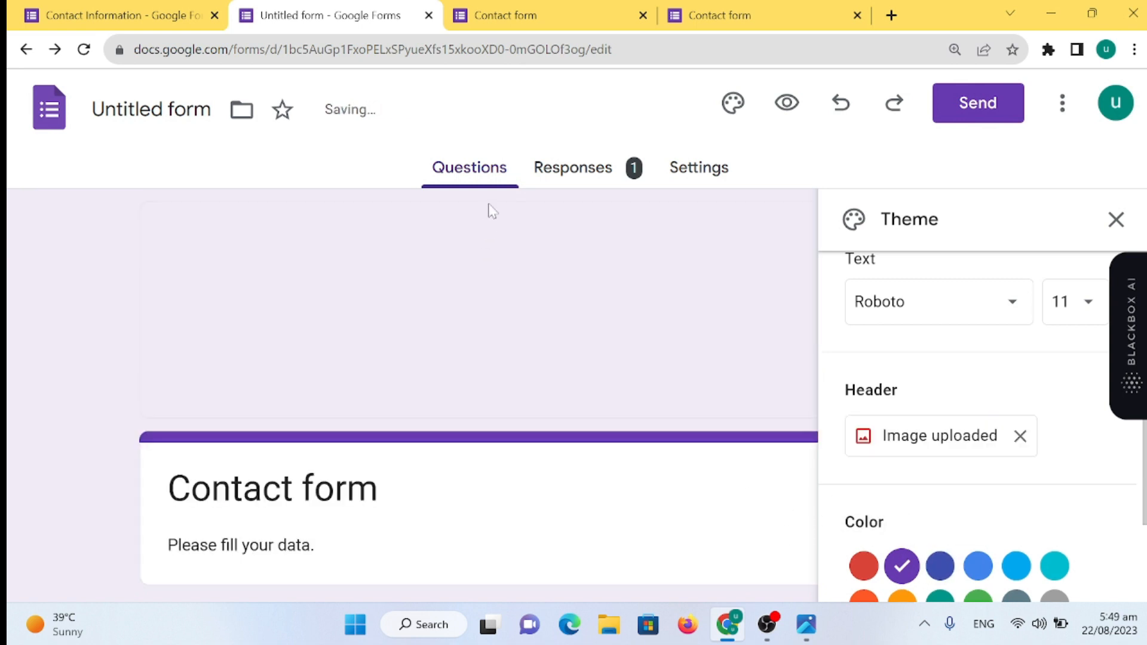
scroll(735, 340, "down", 15)
scroll(739, 347, "up", 15)
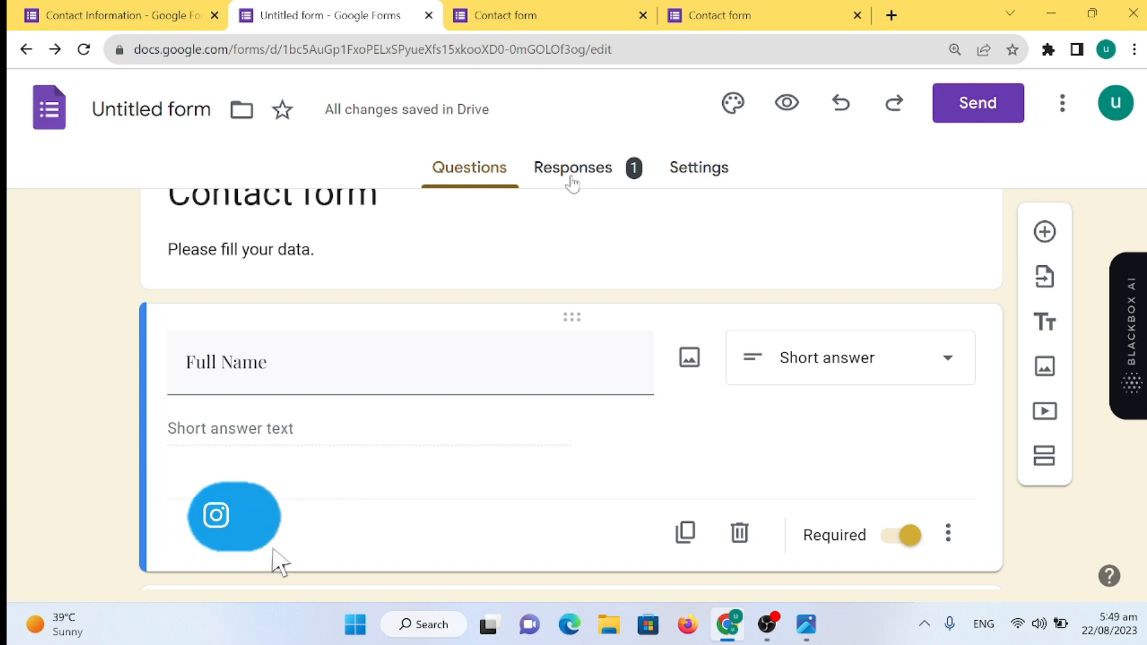
left_click(593, 174)
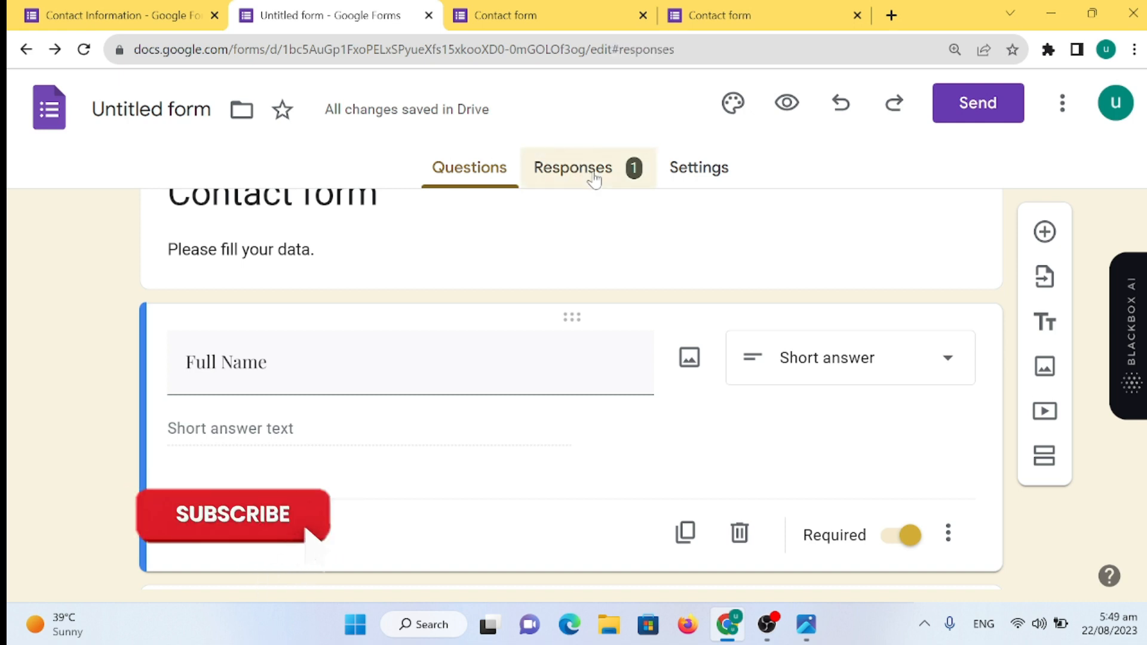
- Scroll the responses summary and glance at the live Contact form tab
scroll(502, 475, "down", 3)
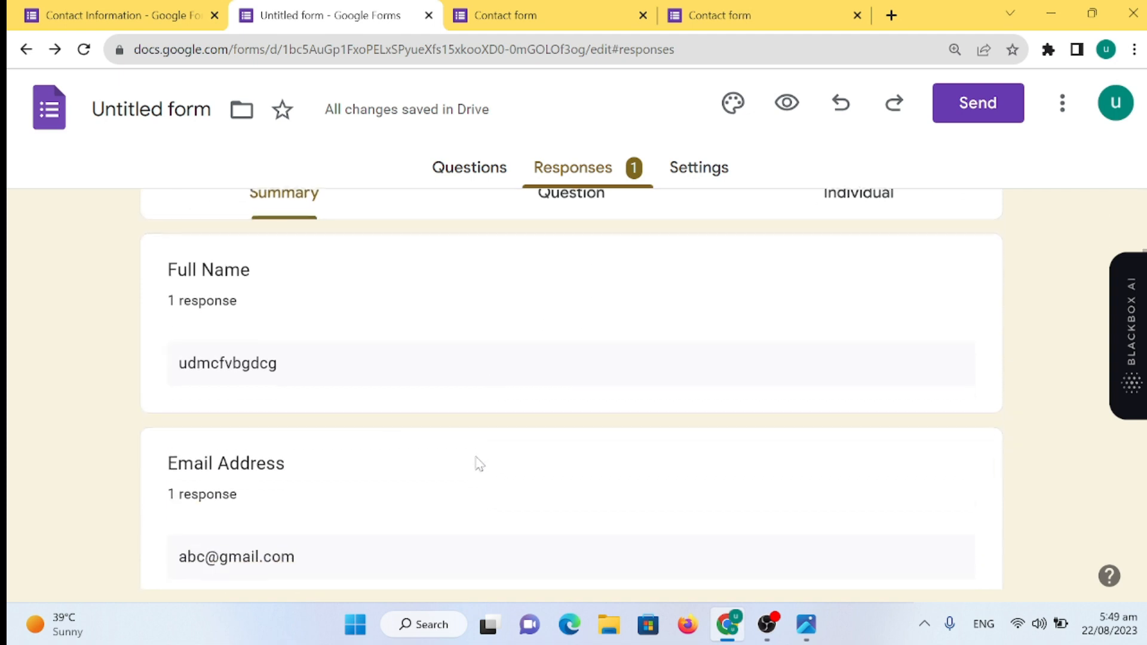
scroll(336, 456, "down", 6)
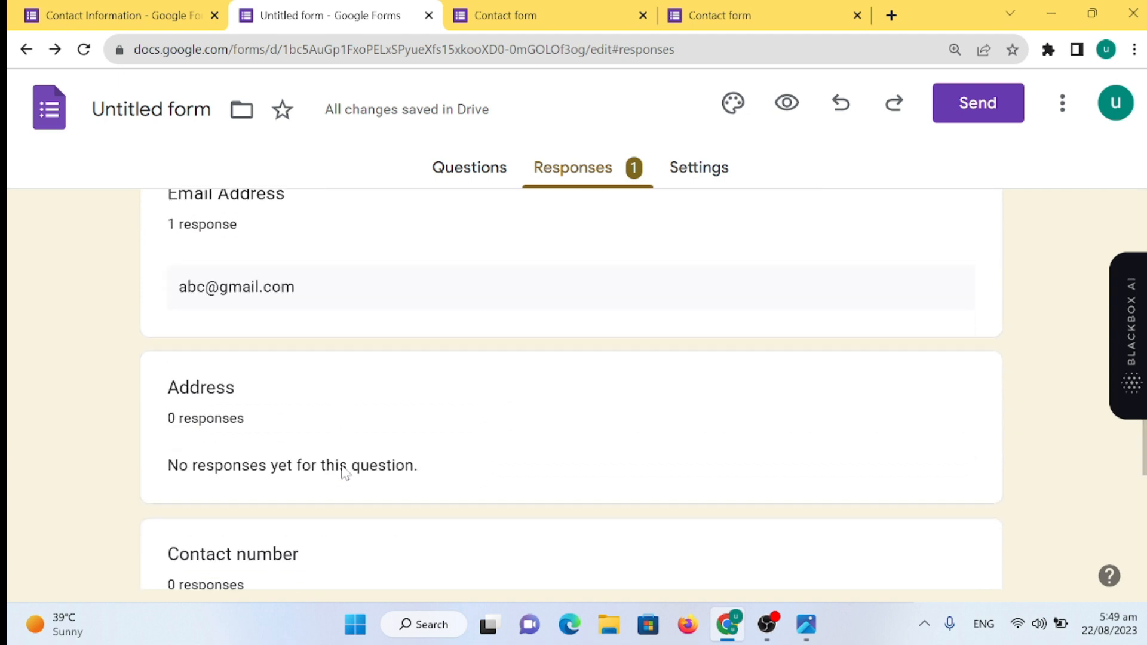
left_click(717, 17)
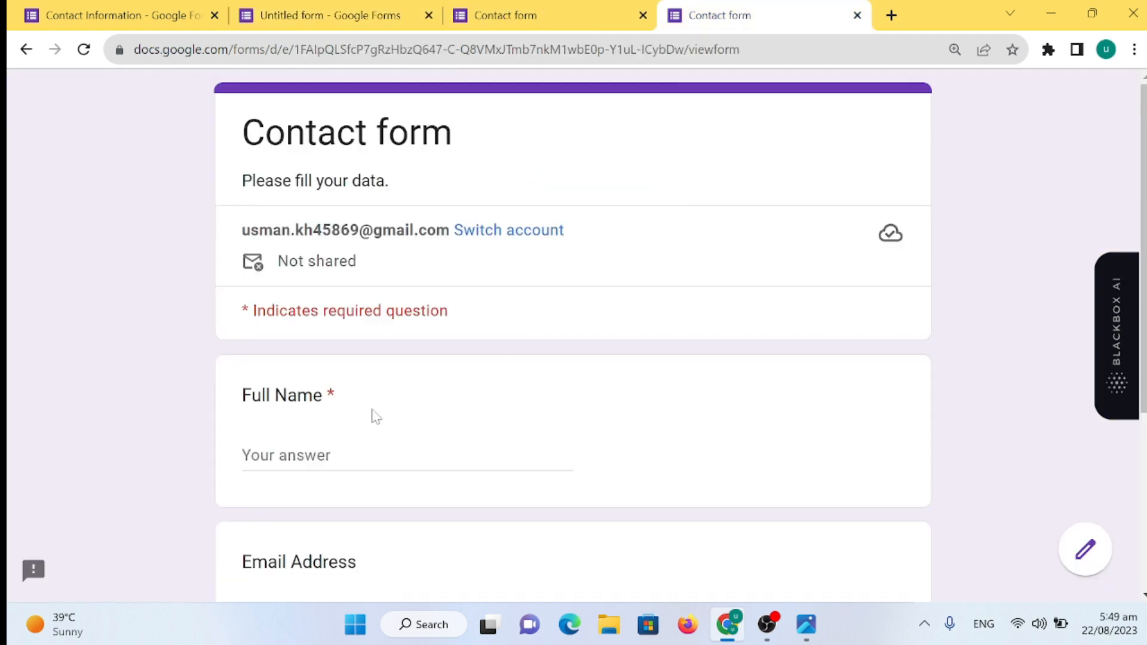
scroll(376, 416, "down", 5)
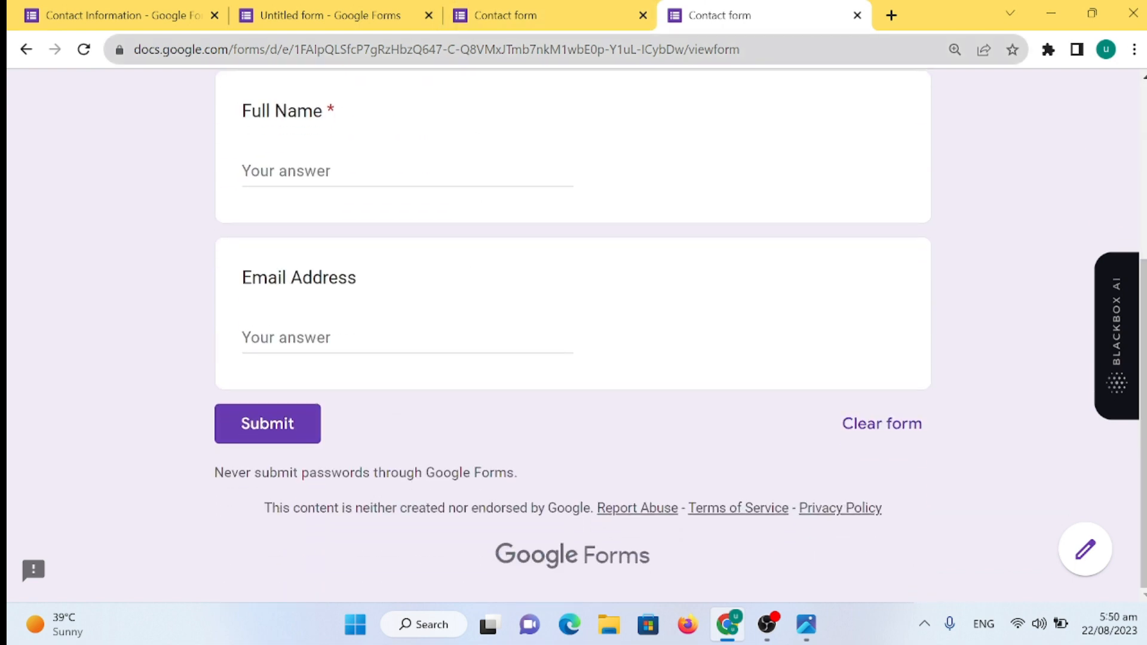
- Return to the responses summary, with one response each for Full Name and Email Address
left_click(324, 18)
scroll(428, 392, "up", 4)
scroll(427, 391, "down", 4)
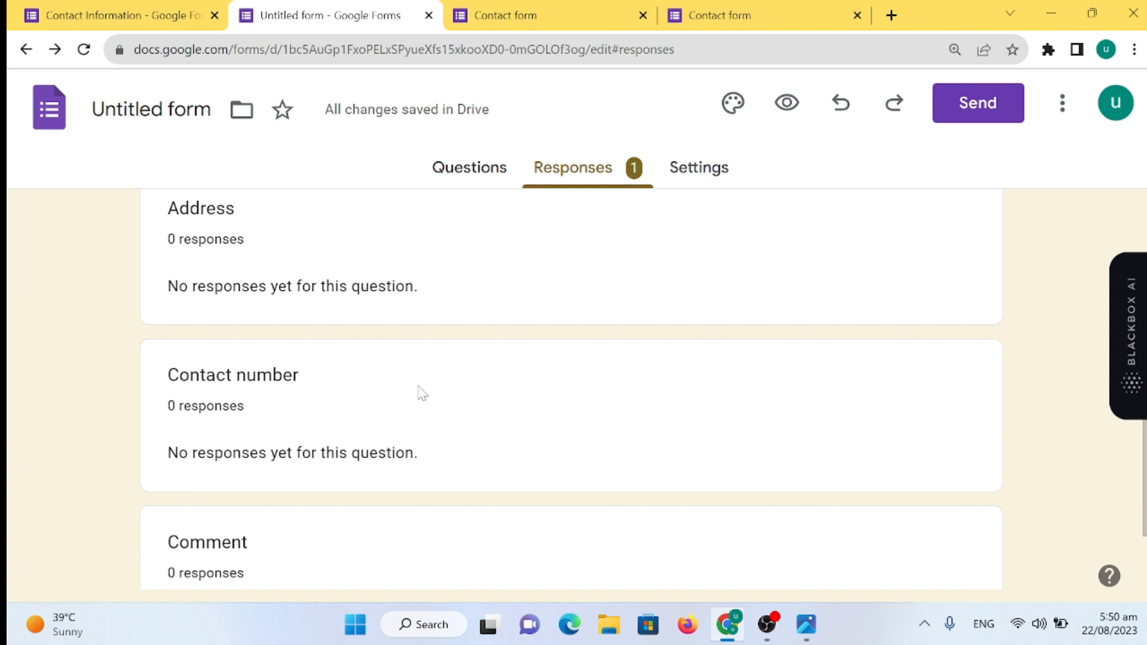
scroll(430, 376, "down", 2)
scroll(371, 344, "up", 8)
scroll(375, 344, "up", 3)
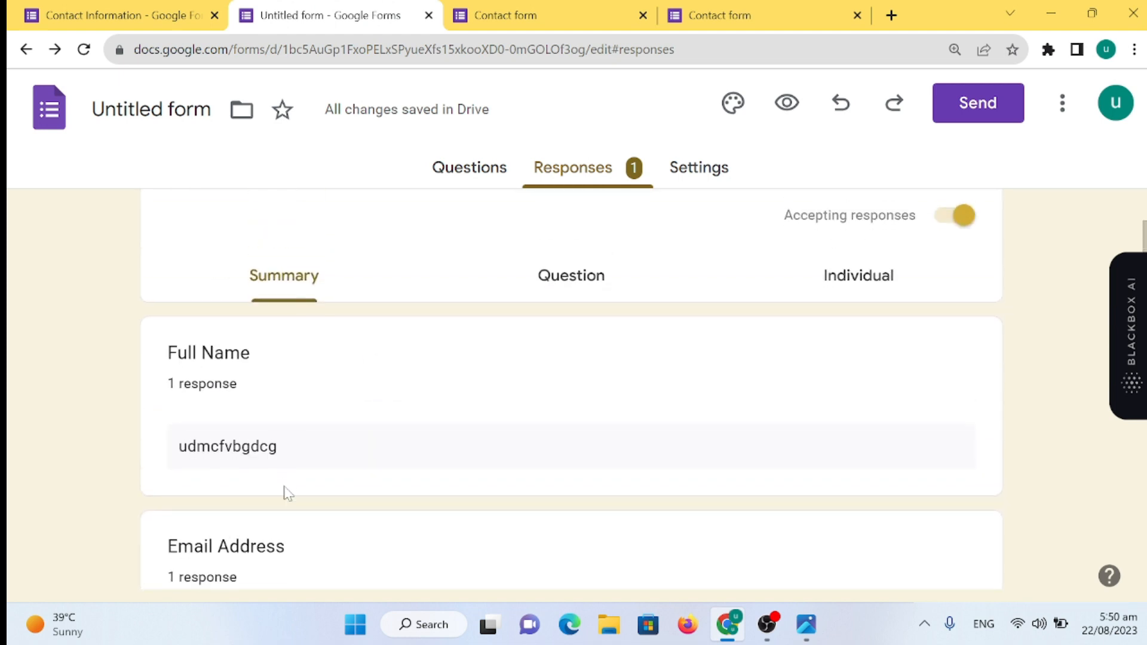
scroll(289, 493, "up", 2)
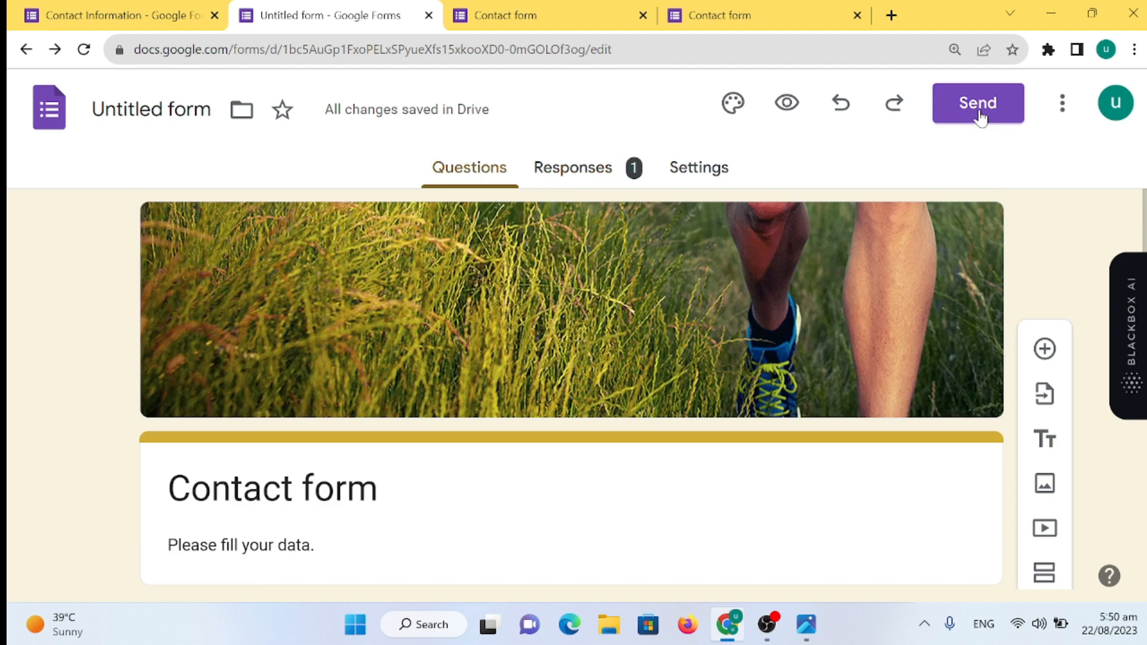
left_click(979, 105)
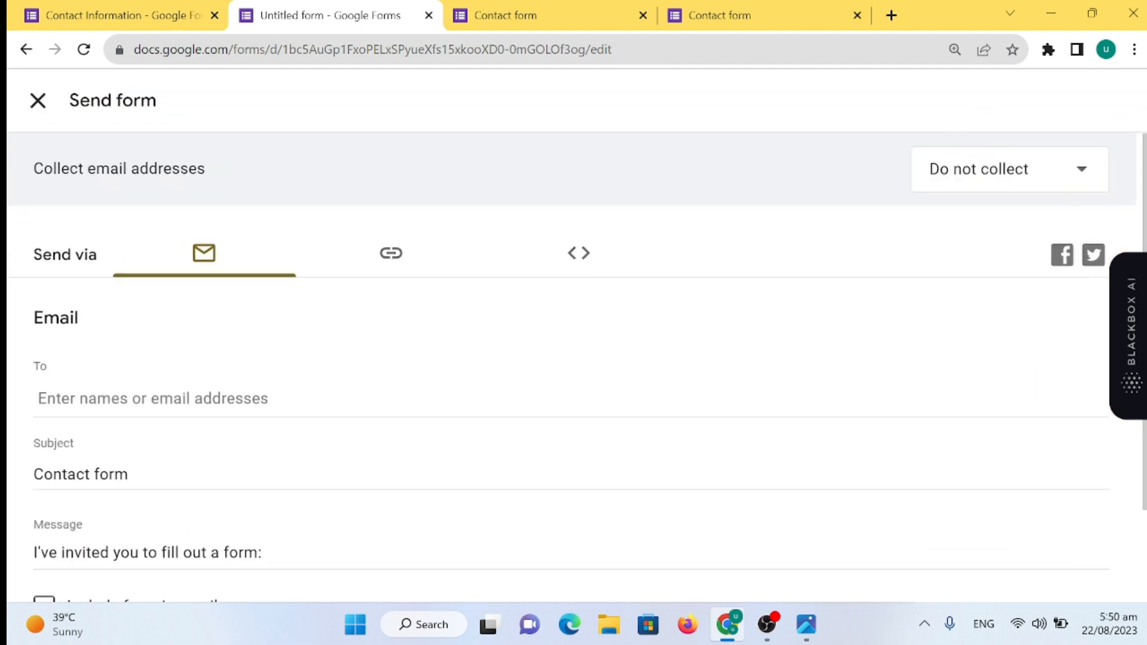
- Show the form's shareable link on the Link tab, then close the Send form dialog
scroll(574, 358, "down", 2)
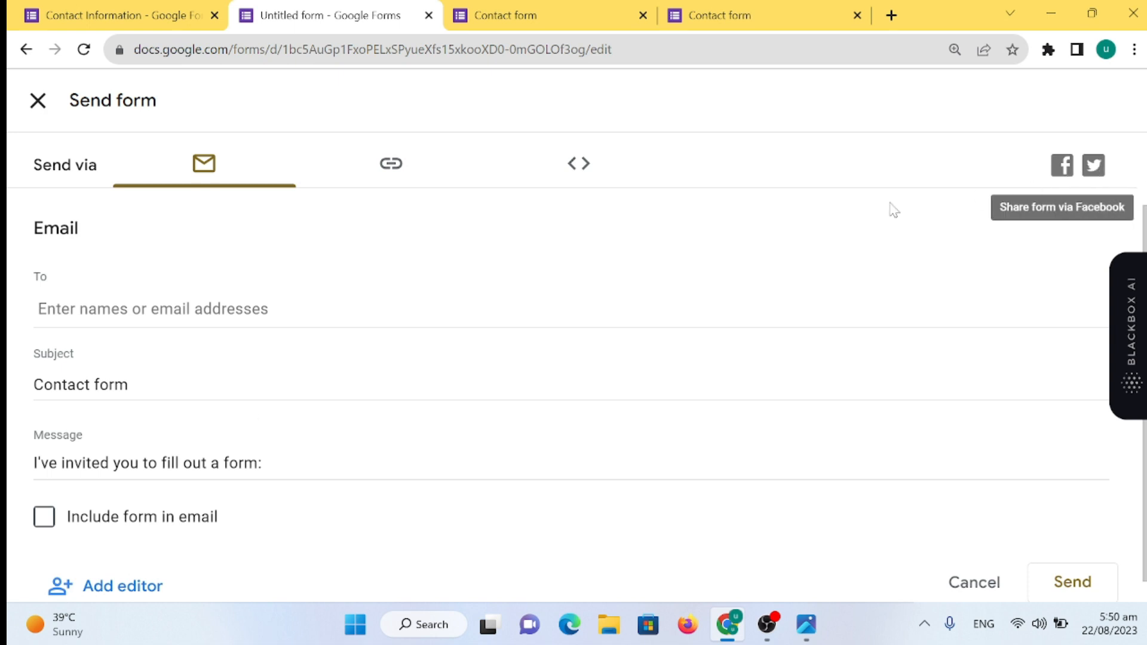
left_click(396, 173)
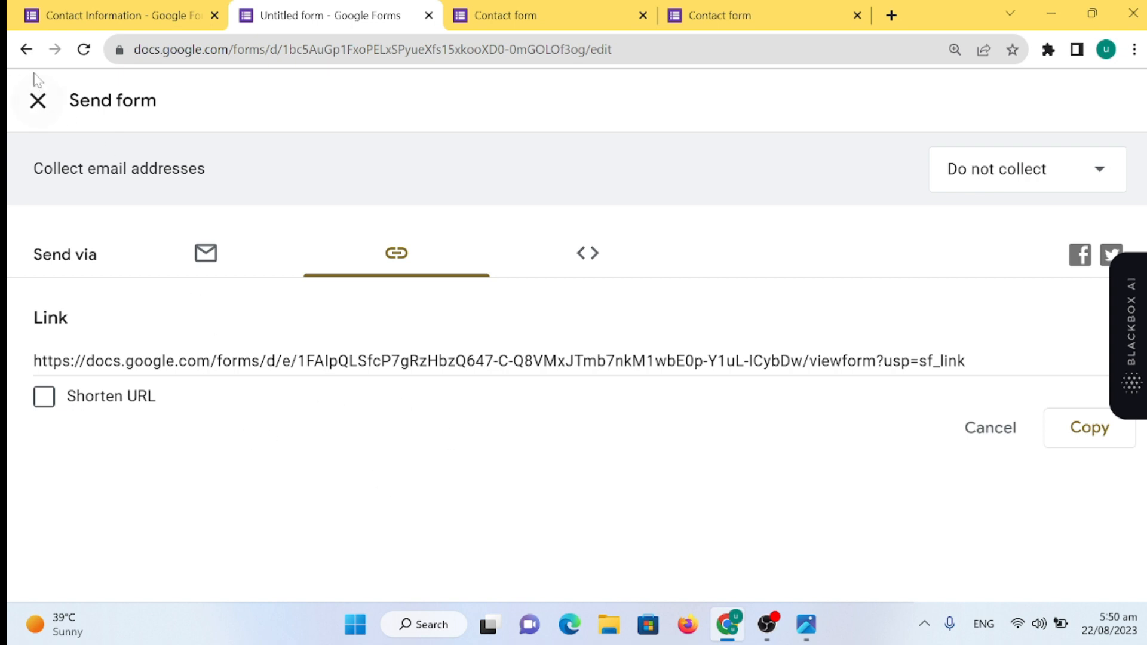
left_click(26, 50)
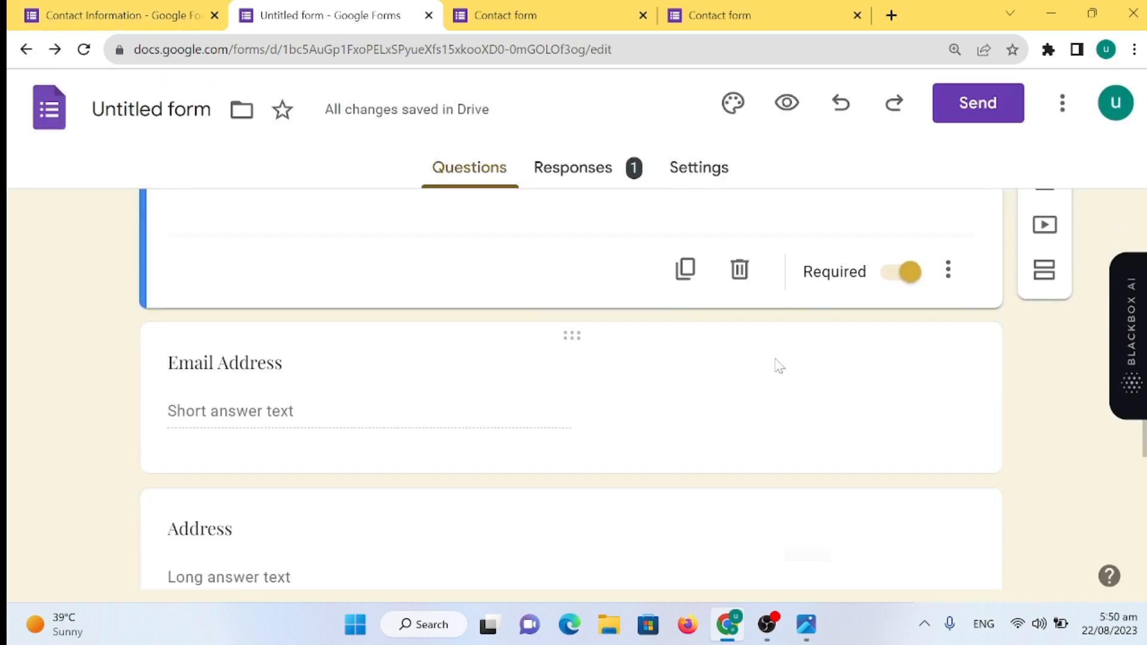